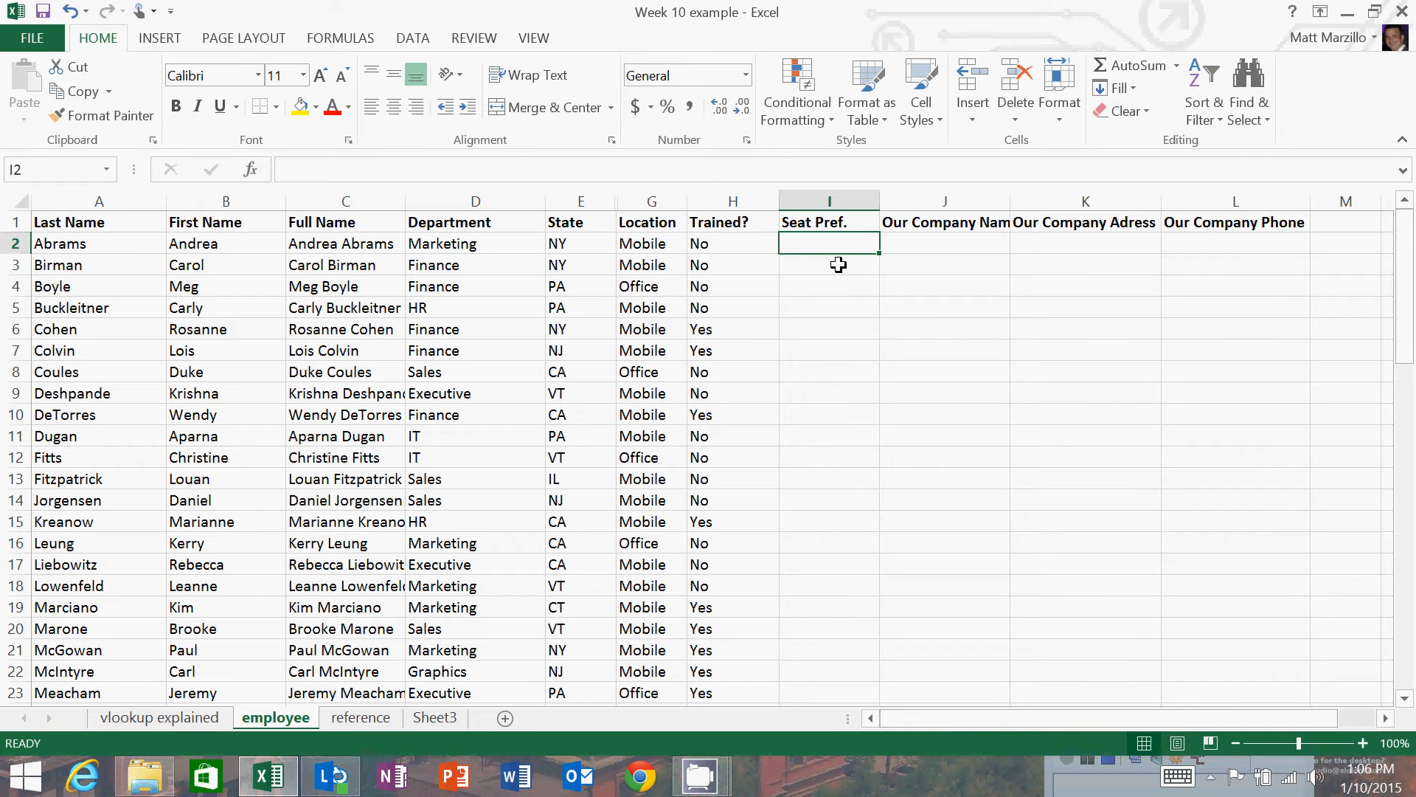
{"action": "left_click", "coordinate": [839, 265]}
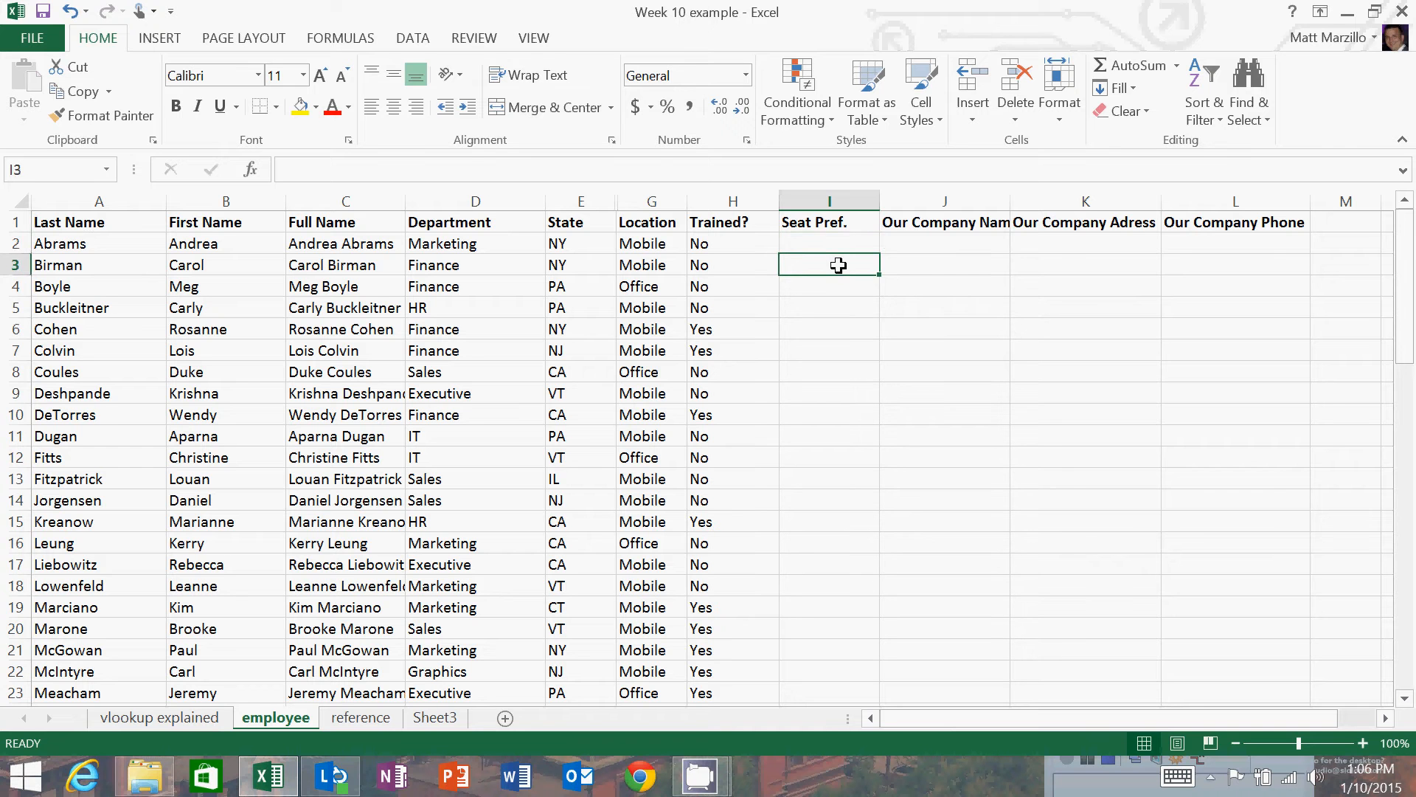
{"action": "left_click", "coordinate": [838, 246]}
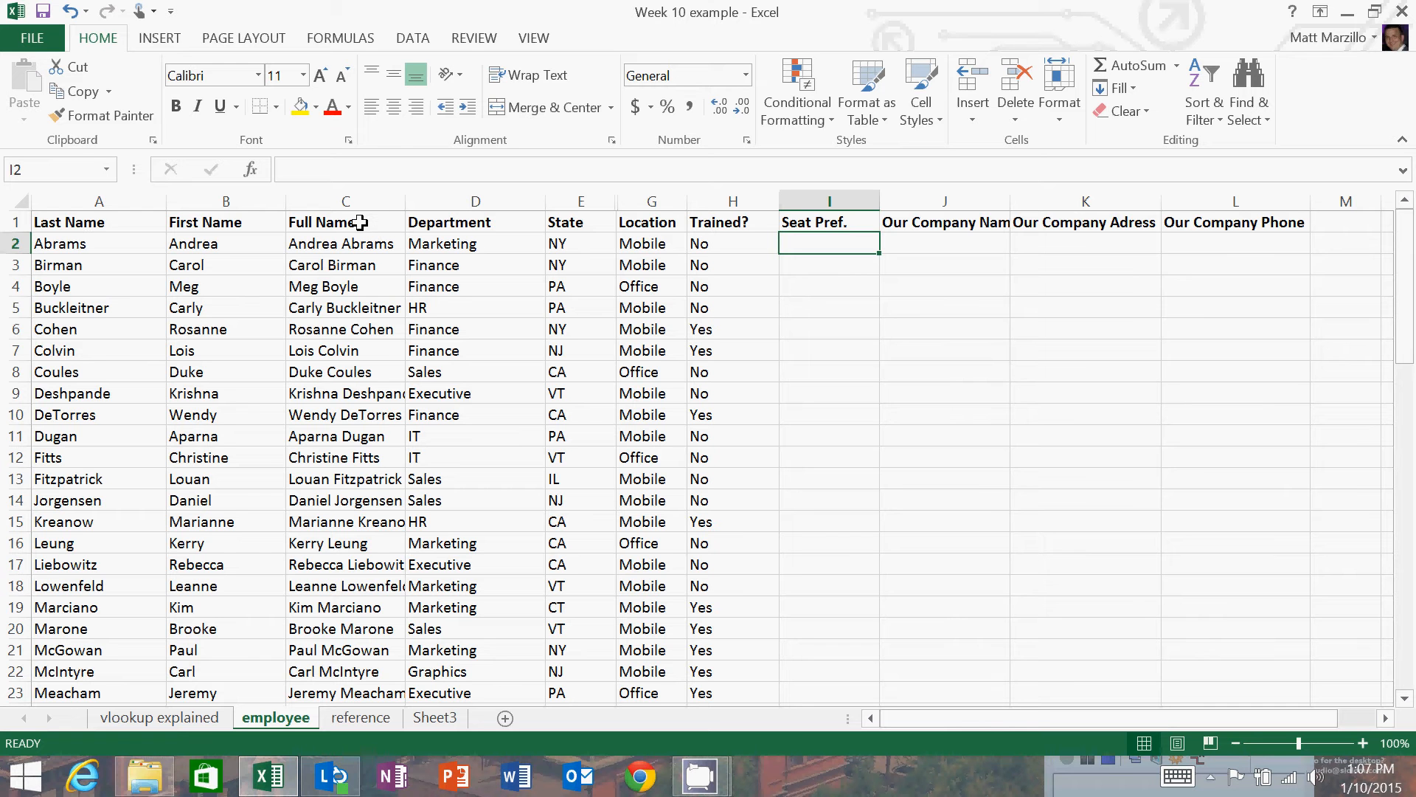
{"action": "left_click", "coordinate": [841, 260]}
{"action": "left_click", "coordinate": [842, 244]}
{"action": "left_click", "coordinate": [834, 267]}
{"action": "left_click", "coordinate": [828, 247]}
Examine the Full Name, Hours, Rate and Seat Pref. columns on the reference sheet.
{"action": "left_click", "coordinate": [359, 717]}
{"action": "left_click", "coordinate": [357, 243]}
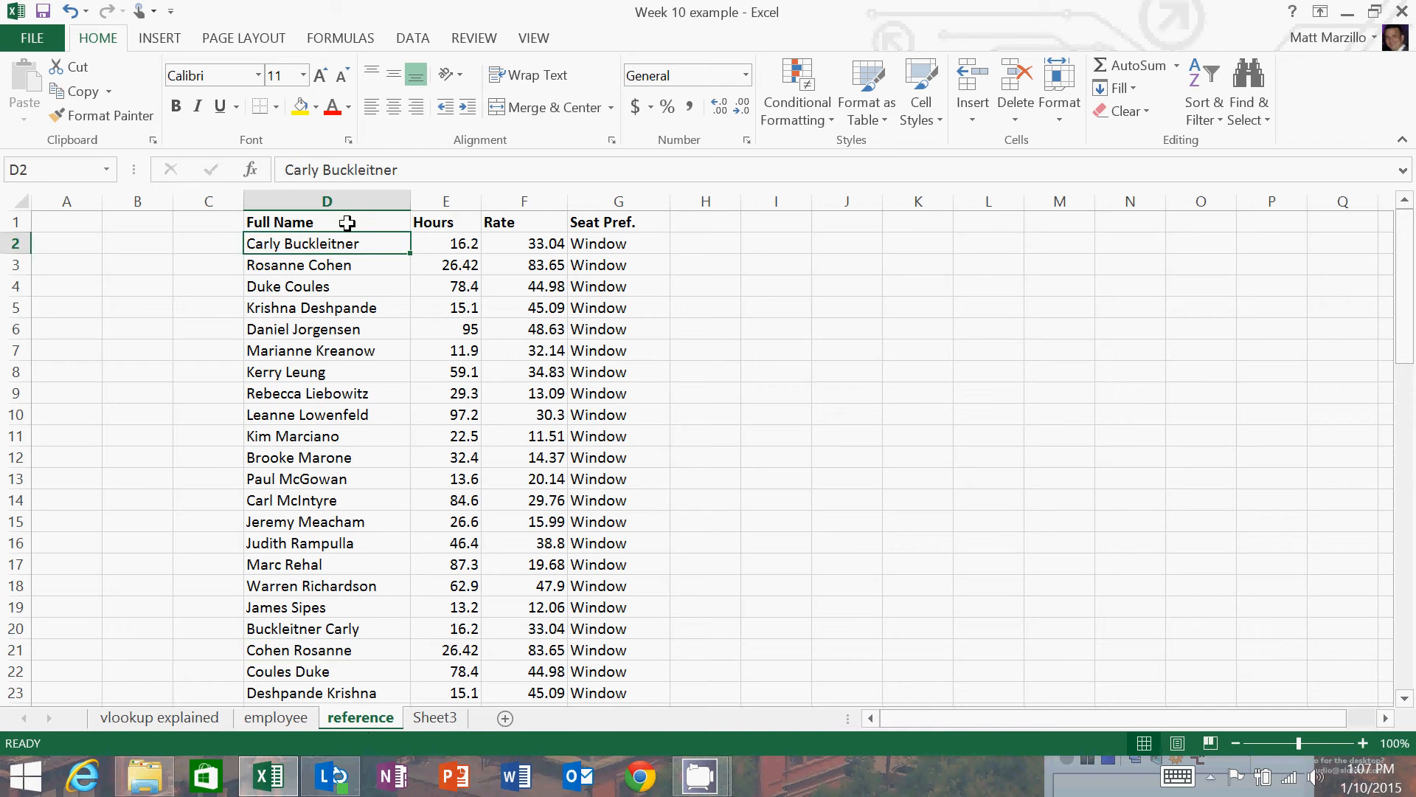
{"action": "left_click", "coordinate": [351, 221]}
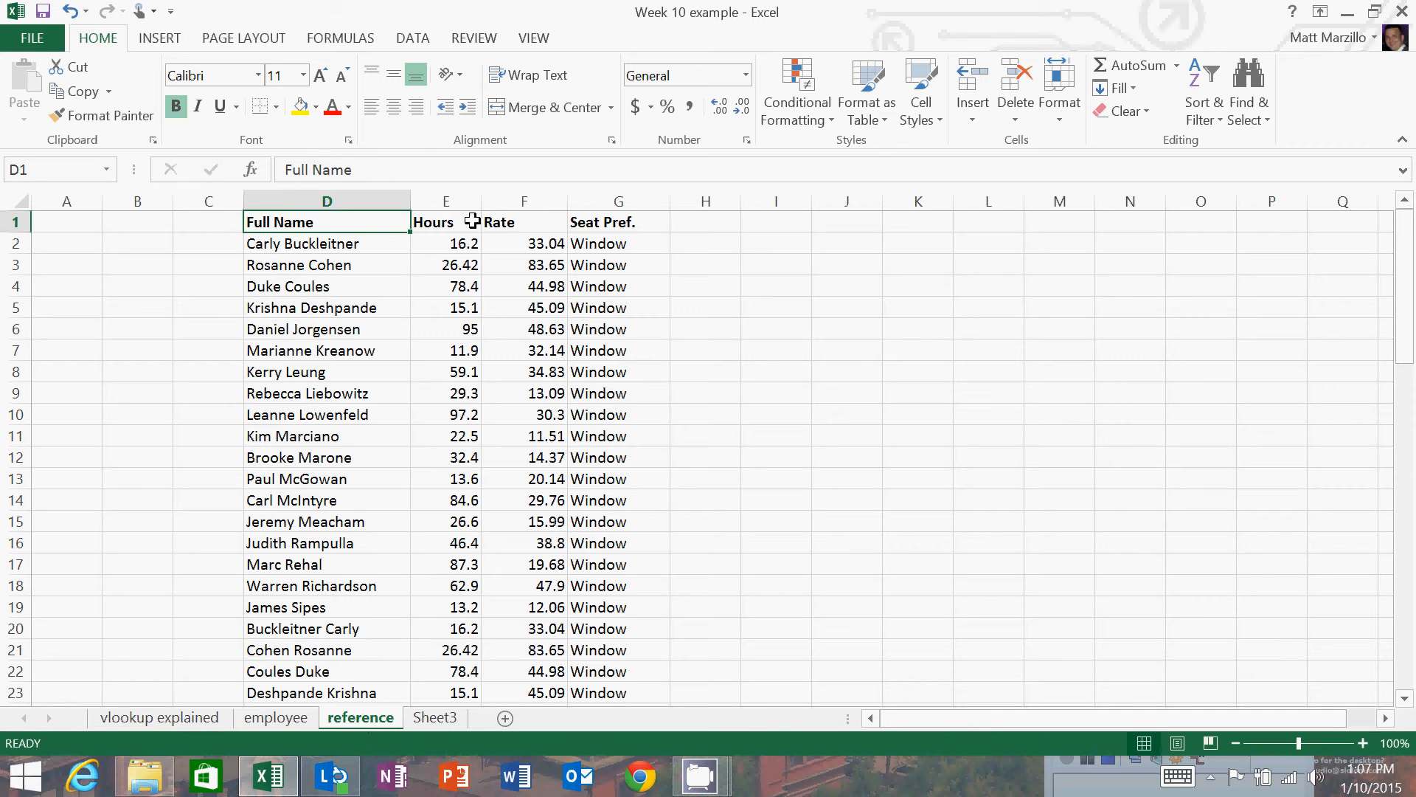
{"action": "left_click", "coordinate": [620, 223]}
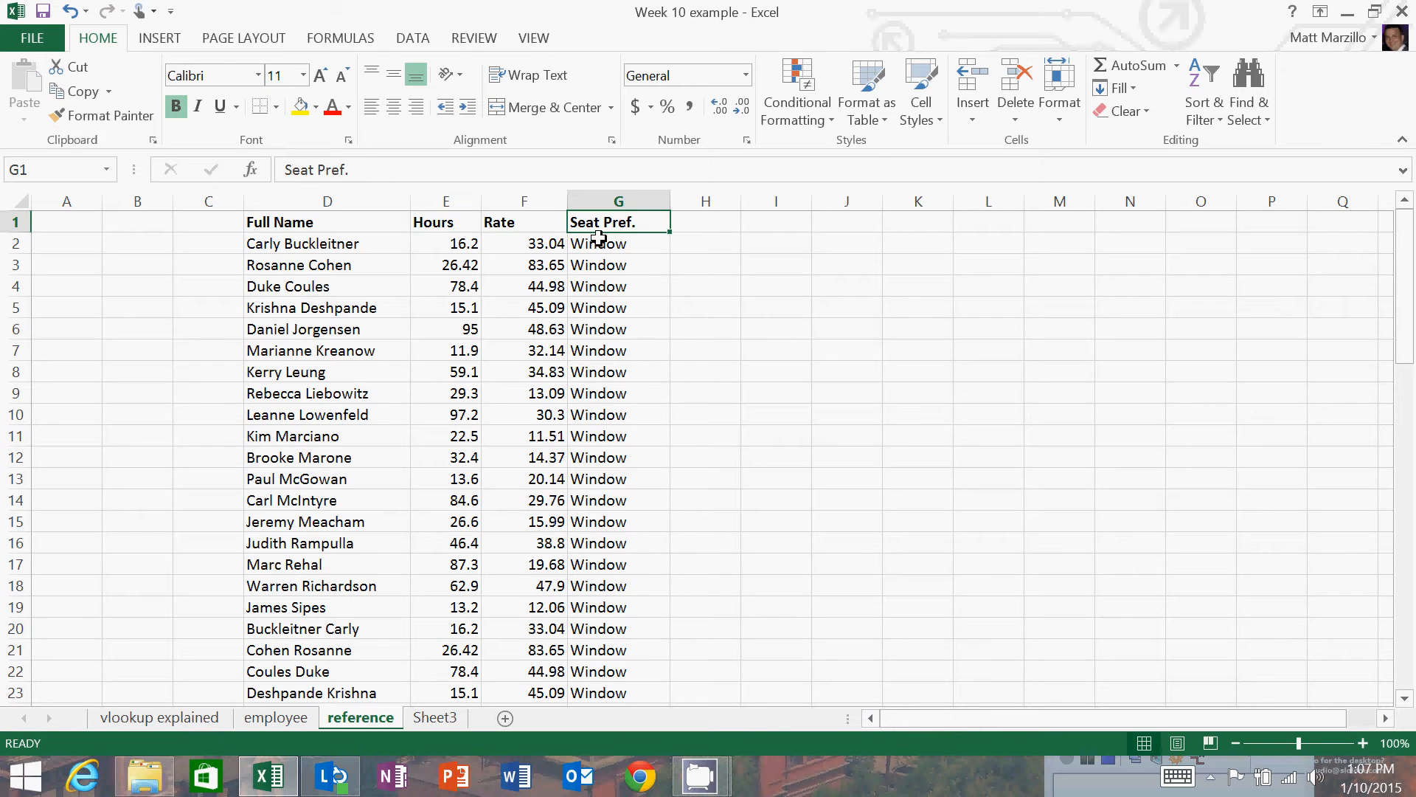
{"action": "left_click", "coordinate": [439, 237]}
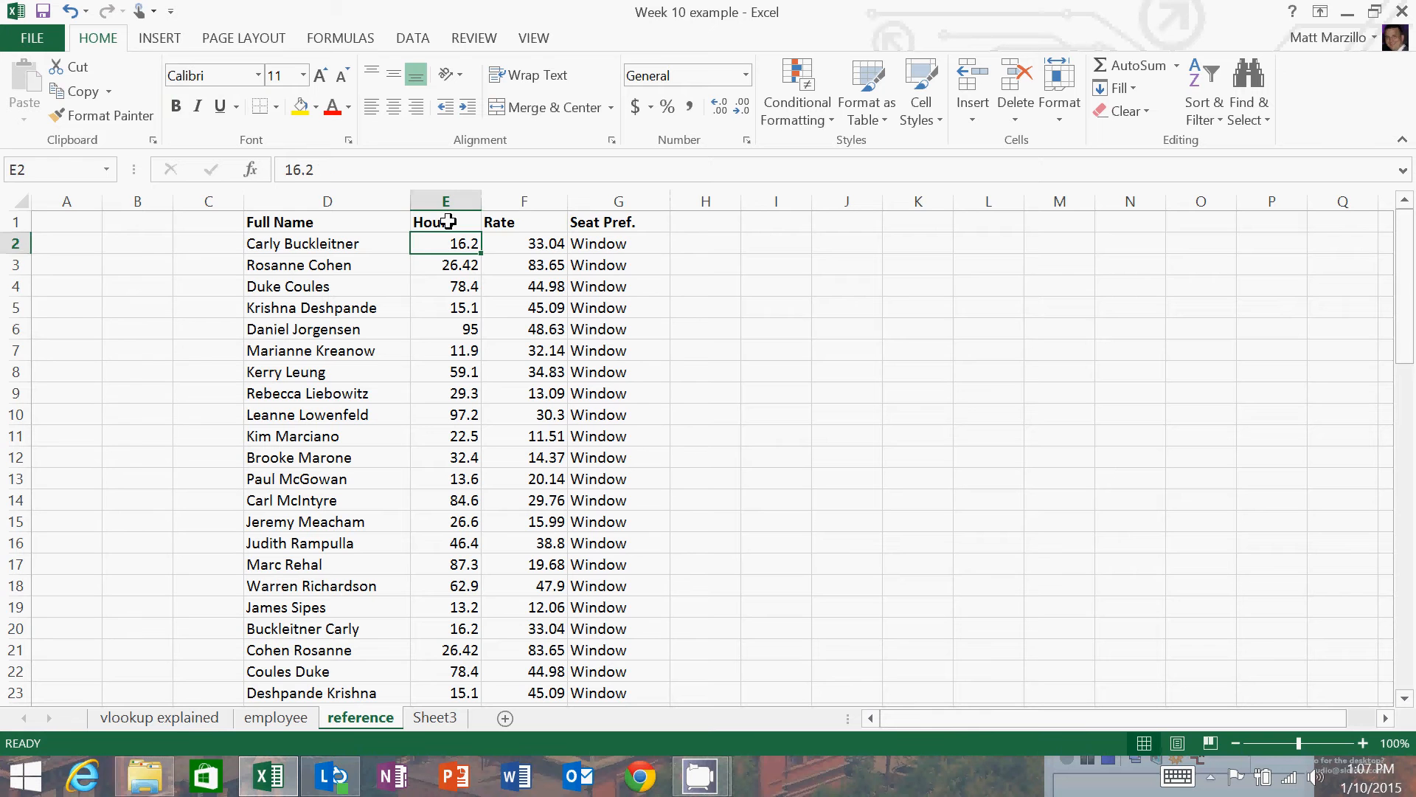
{"action": "left_click", "coordinate": [454, 221]}
{"action": "left_click", "coordinate": [516, 222]}
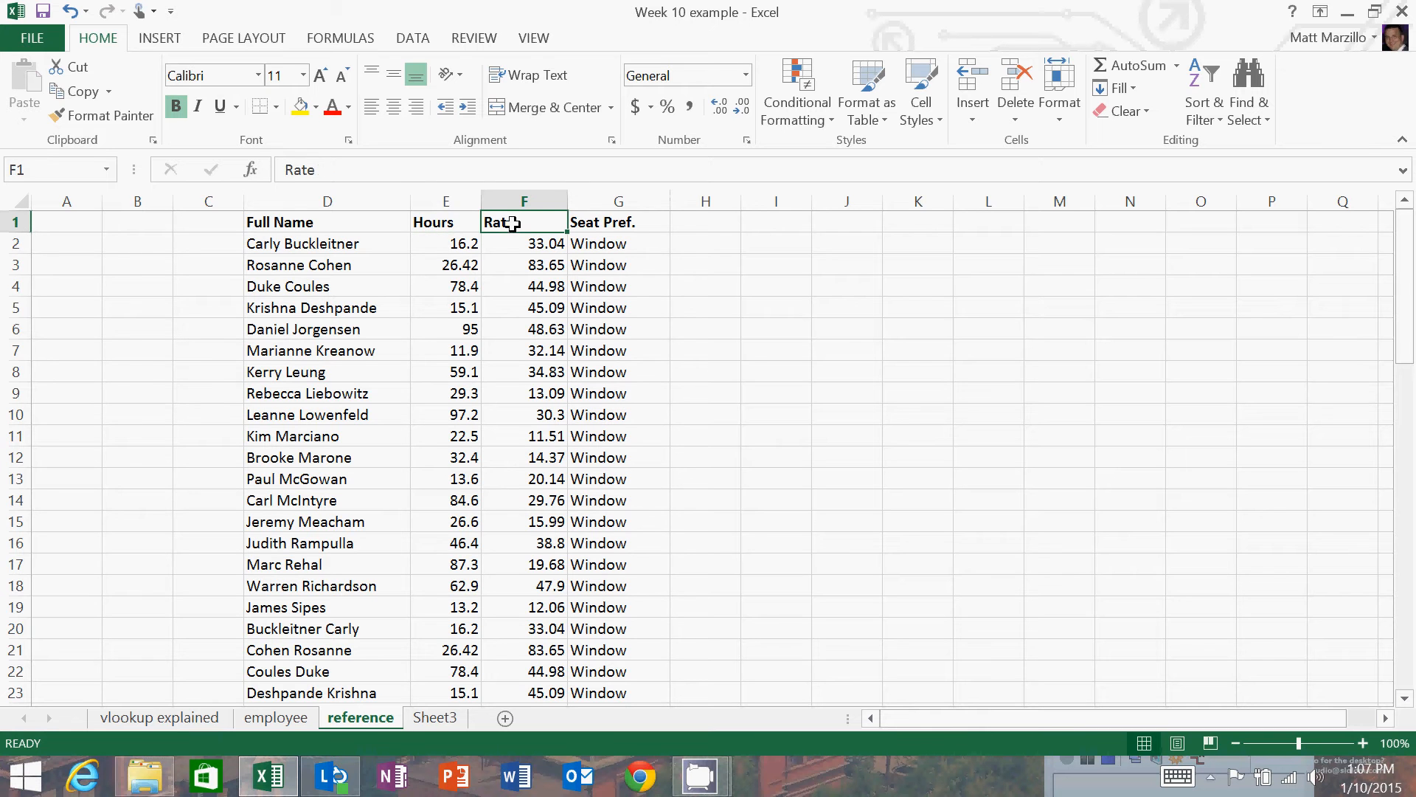
{"action": "left_click", "coordinate": [612, 225]}
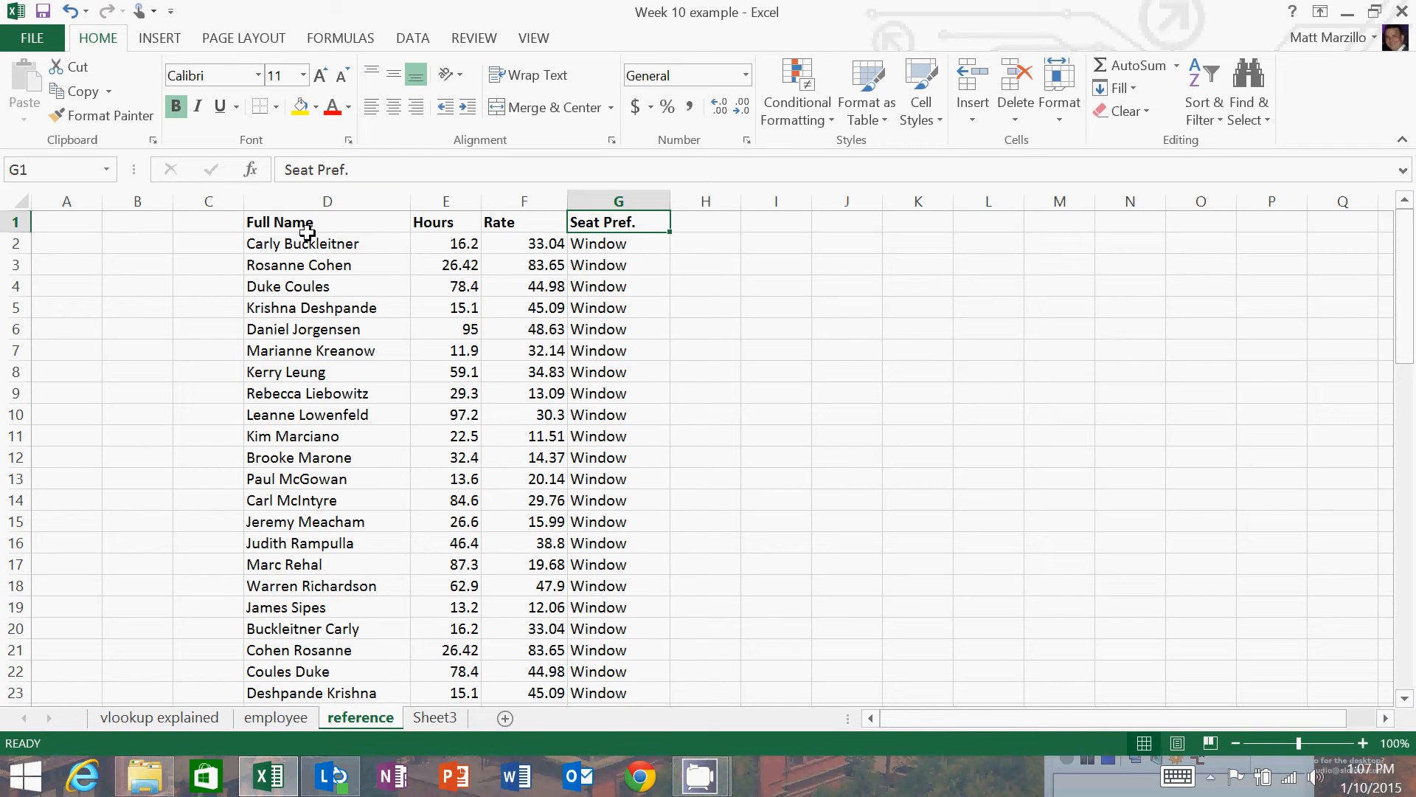
Begin a VLOOKUP formula in cell I2 of the employee sheet, using the full name in C2 as the lookup value.
{"action": "left_click", "coordinate": [275, 717]}
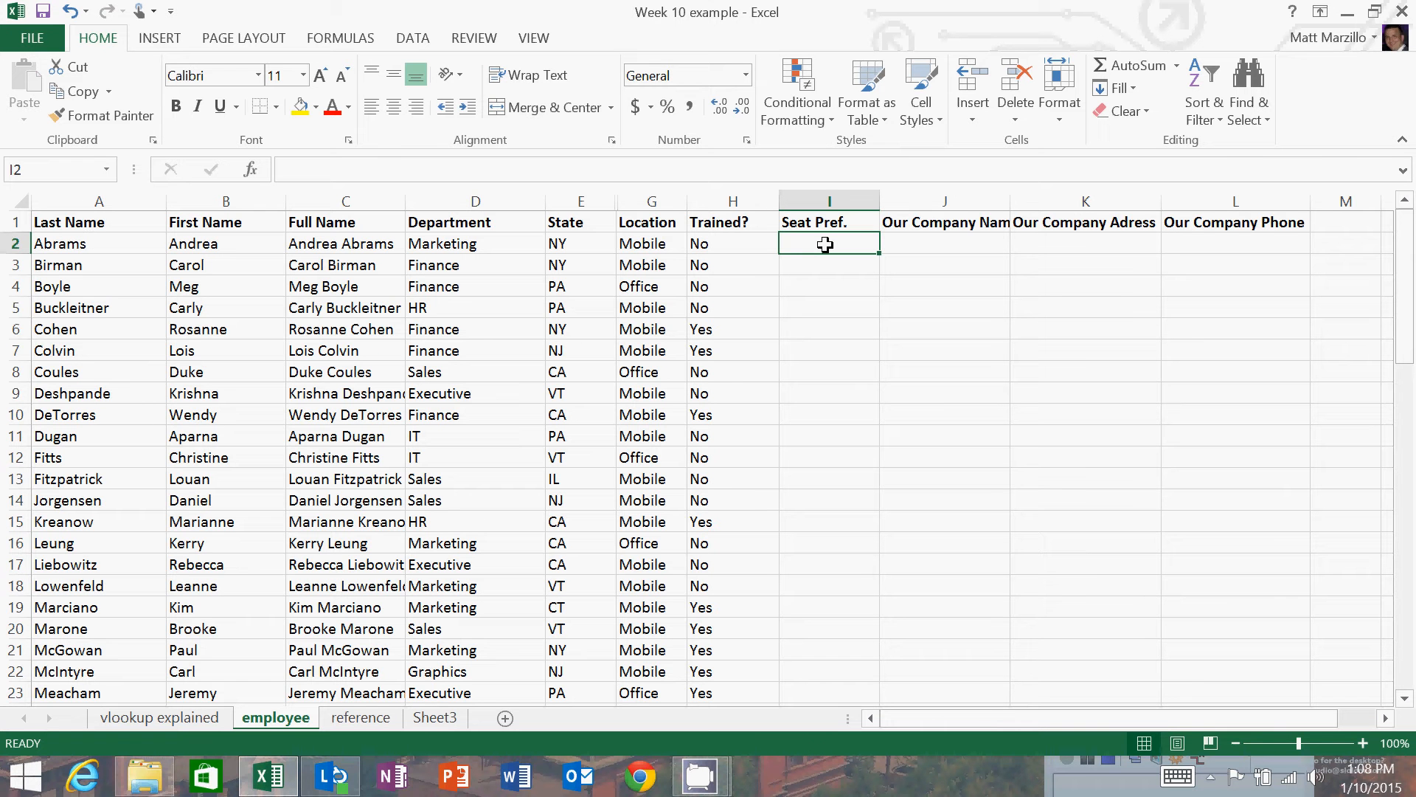
{"action": "type", "text": "="}
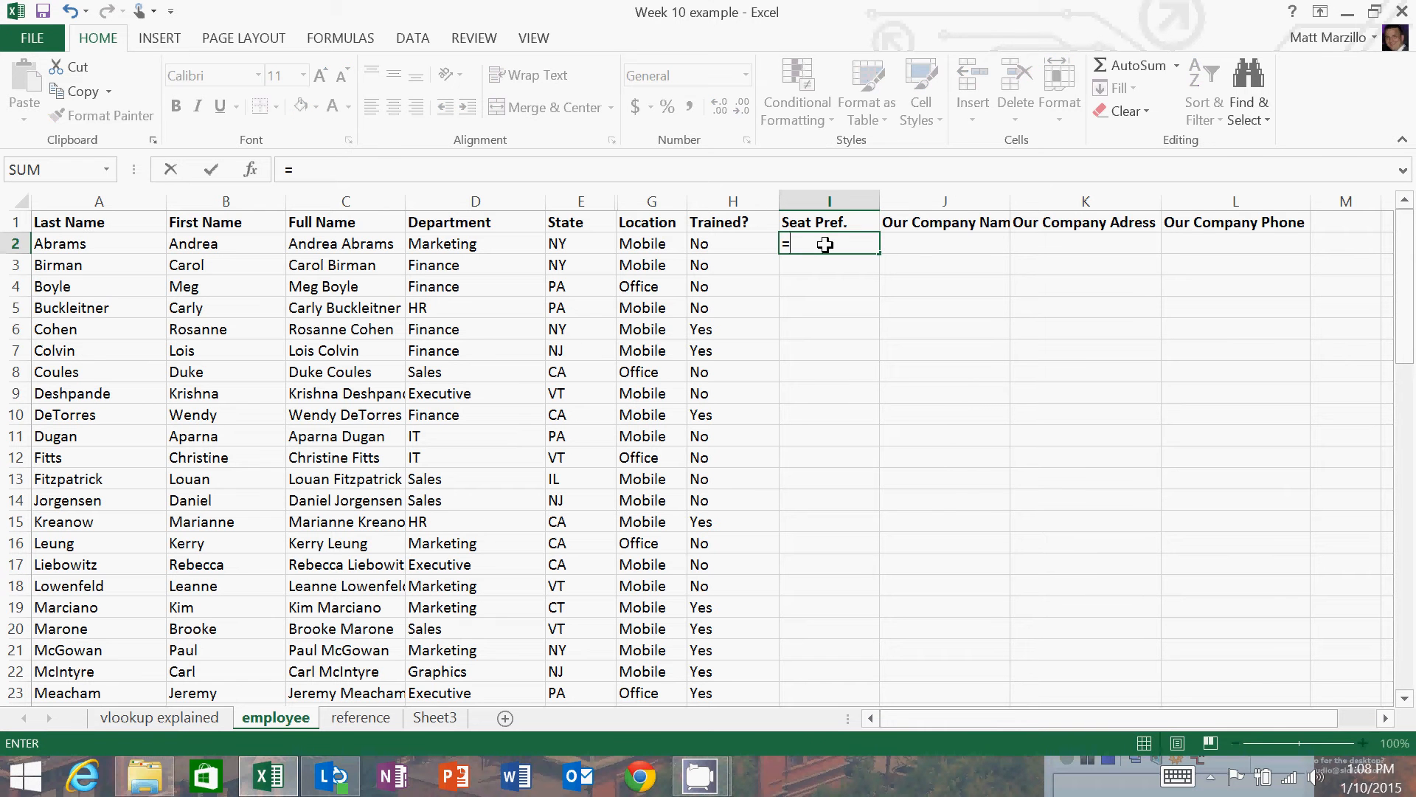
{"action": "type", "text": "vlookup"}
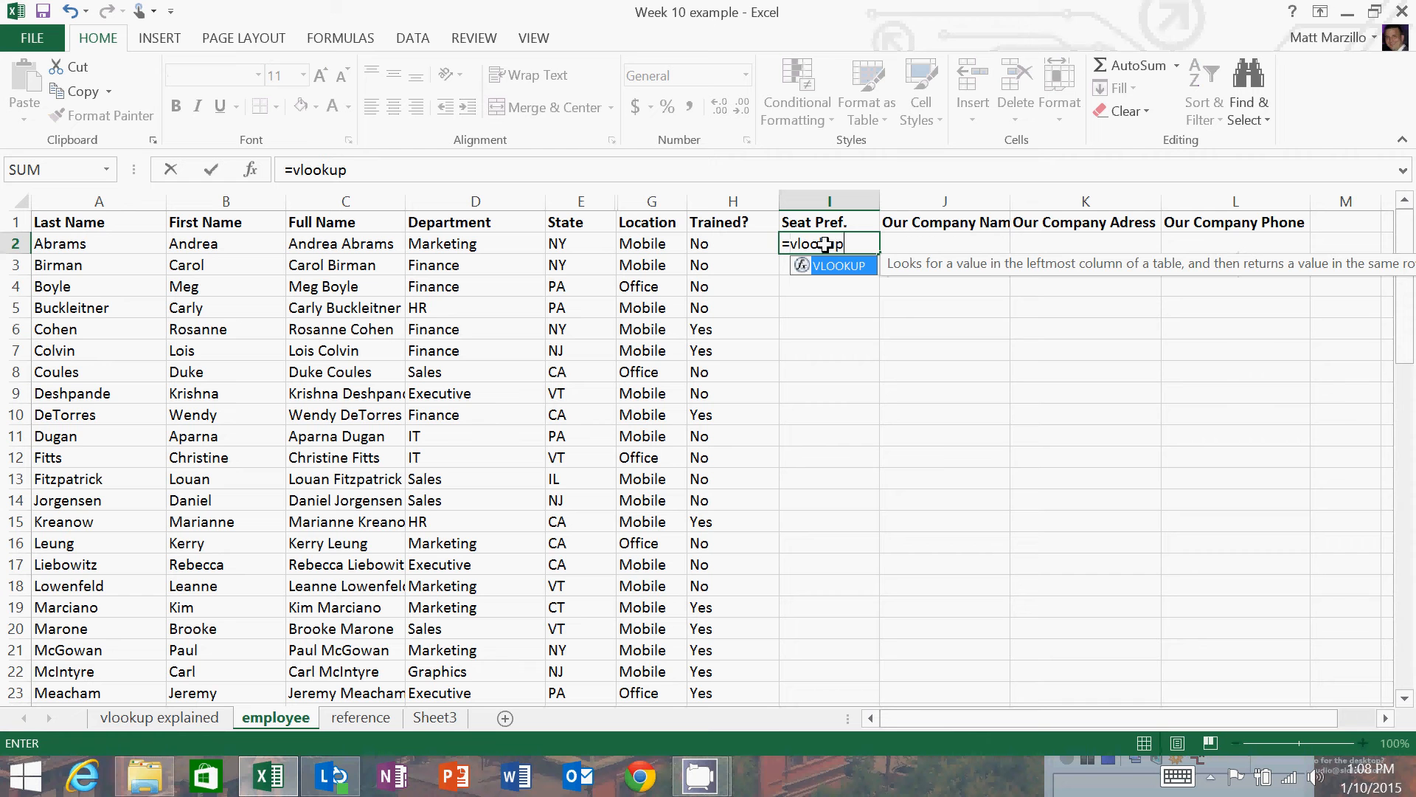
{"action": "type", "text": "("}
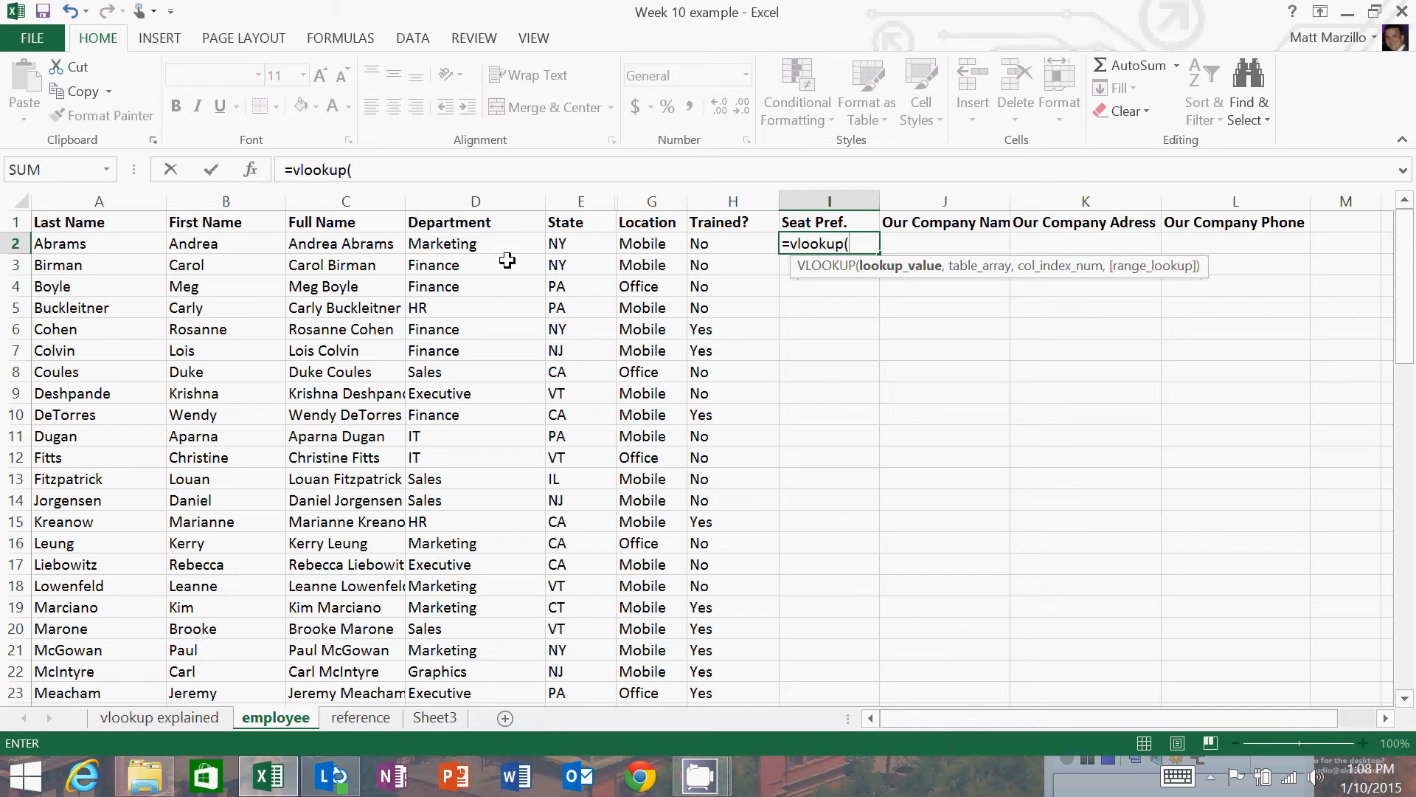
{"action": "left_click", "coordinate": [332, 245]}
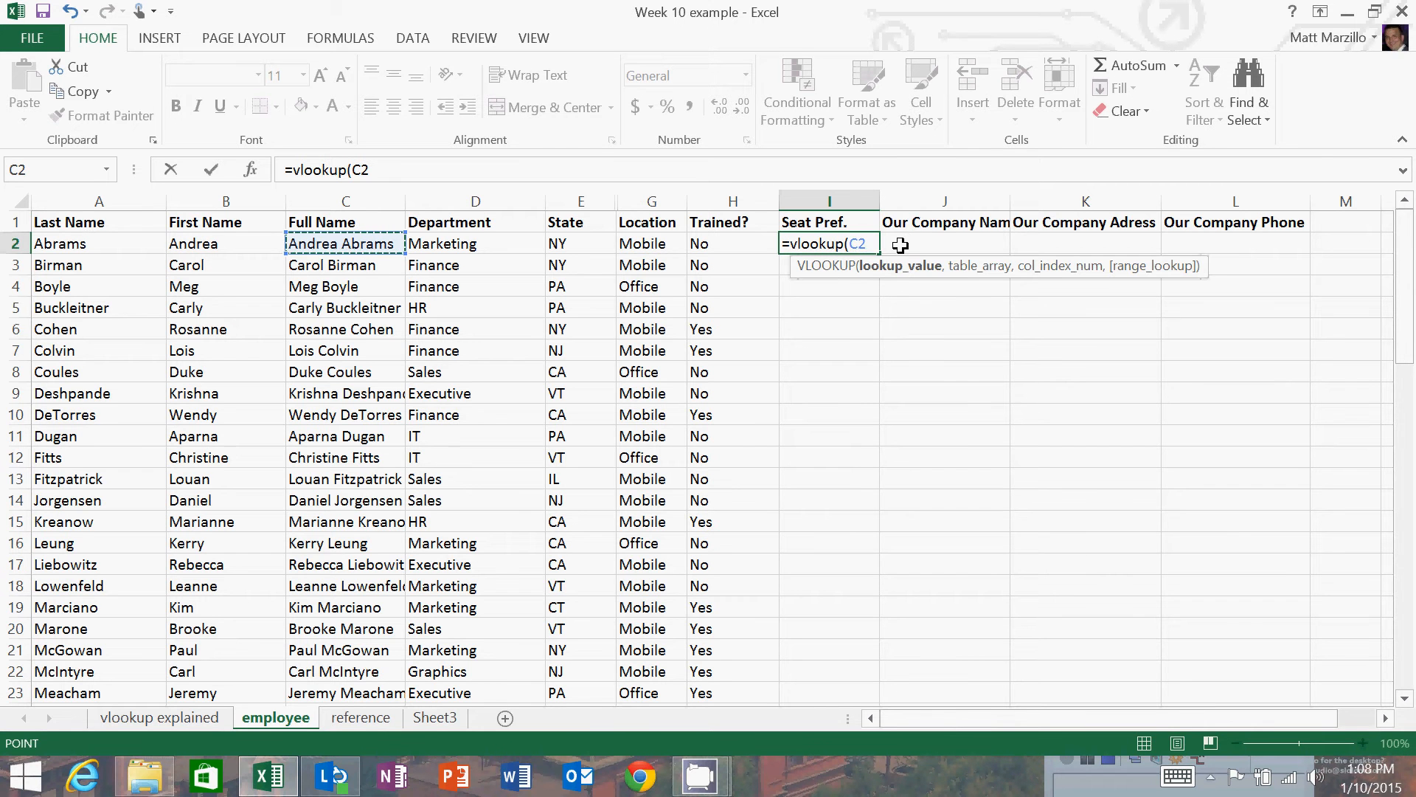
{"action": "type", "text": ","}
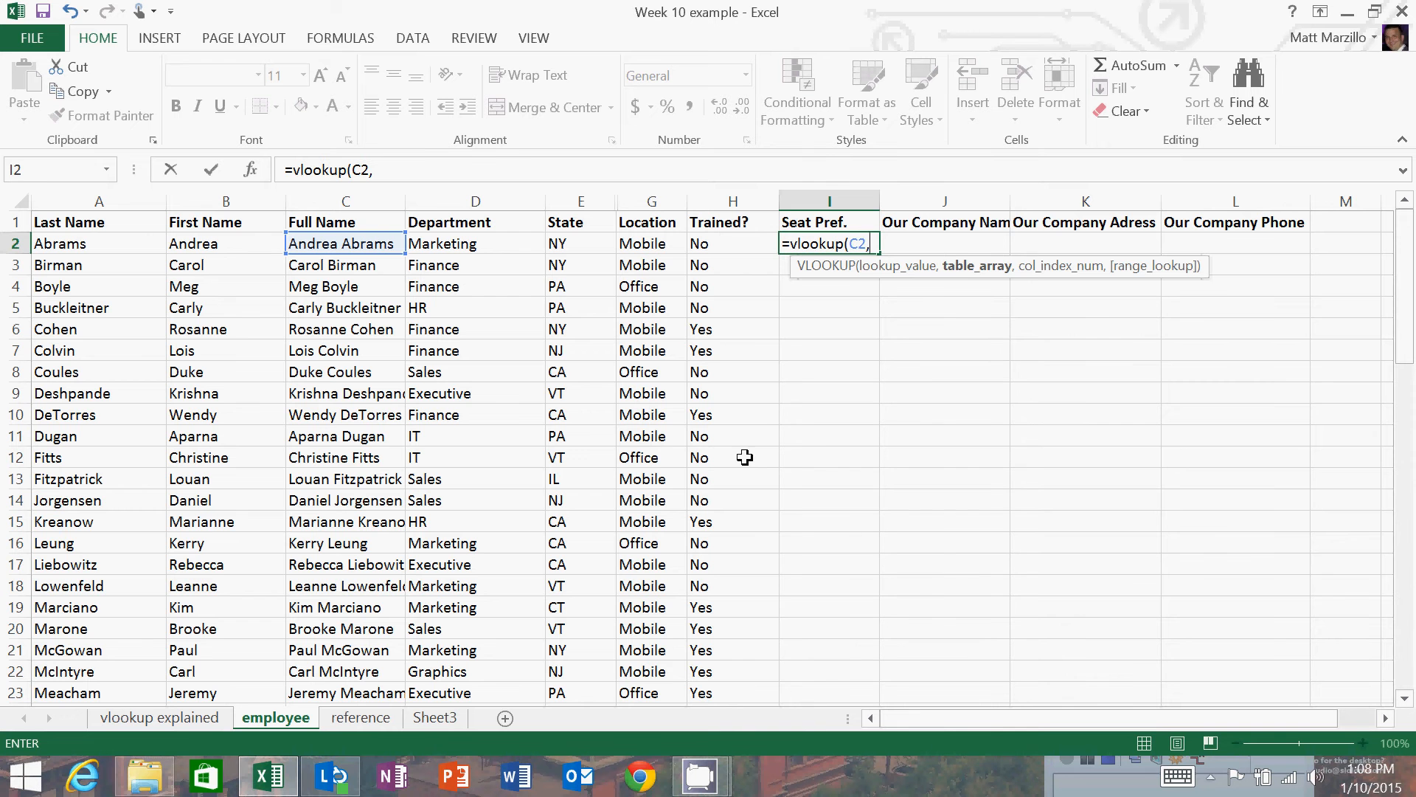
Set the VLOOKUP table array to columns D:G of the reference sheet.
{"action": "left_click", "coordinate": [374, 720]}
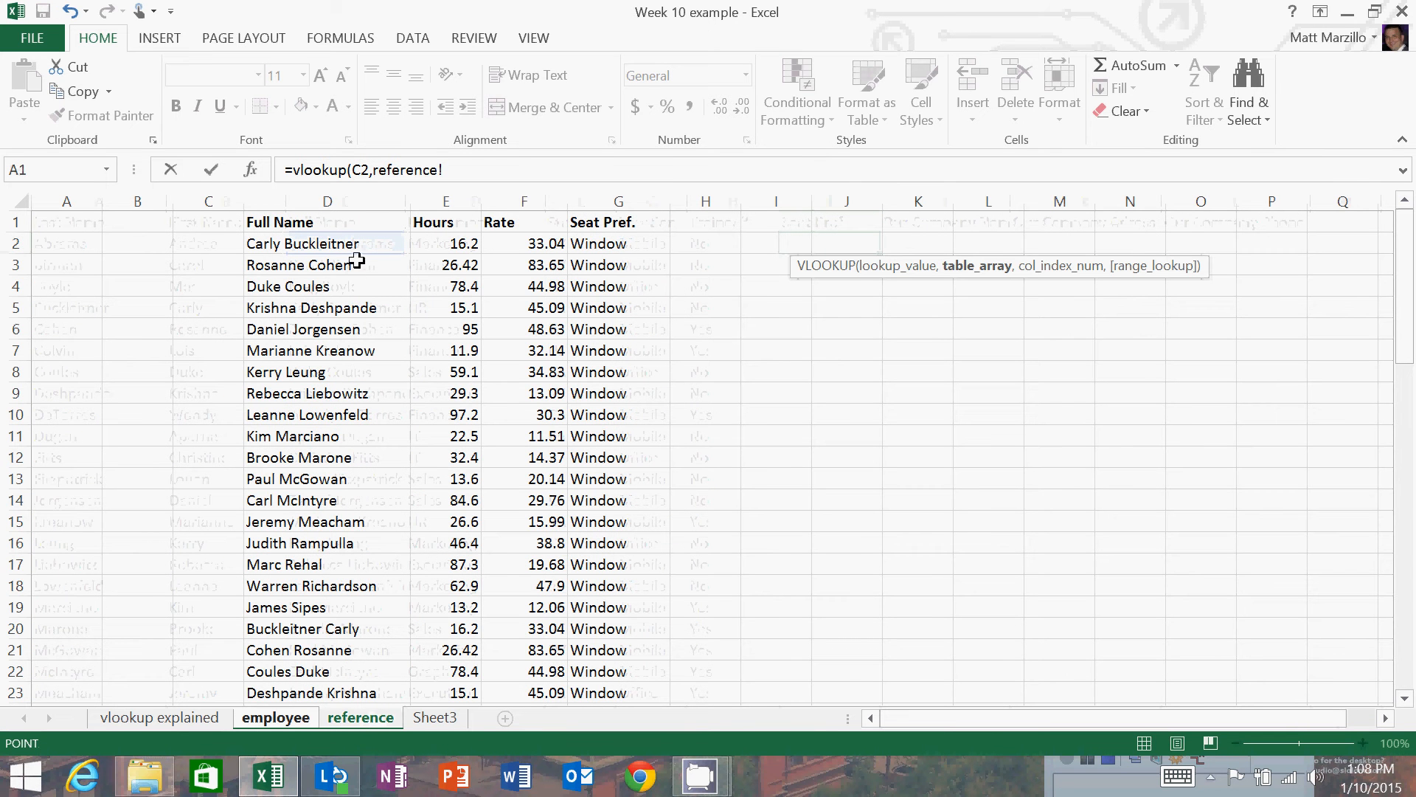
{"action": "left_click", "coordinate": [329, 197]}
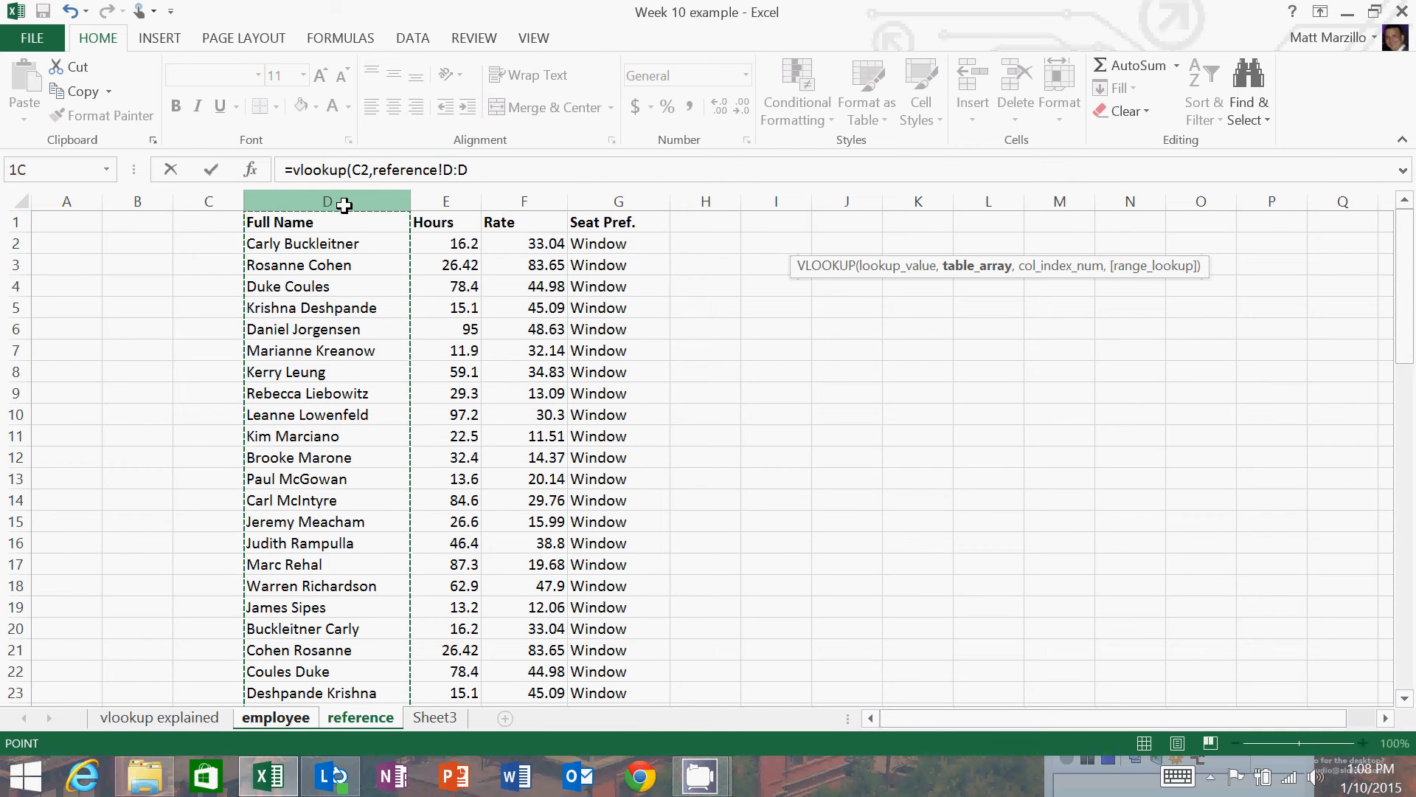
{"action": "left_click_drag", "start_coordinate": [389, 200], "coordinate": [588, 196]}
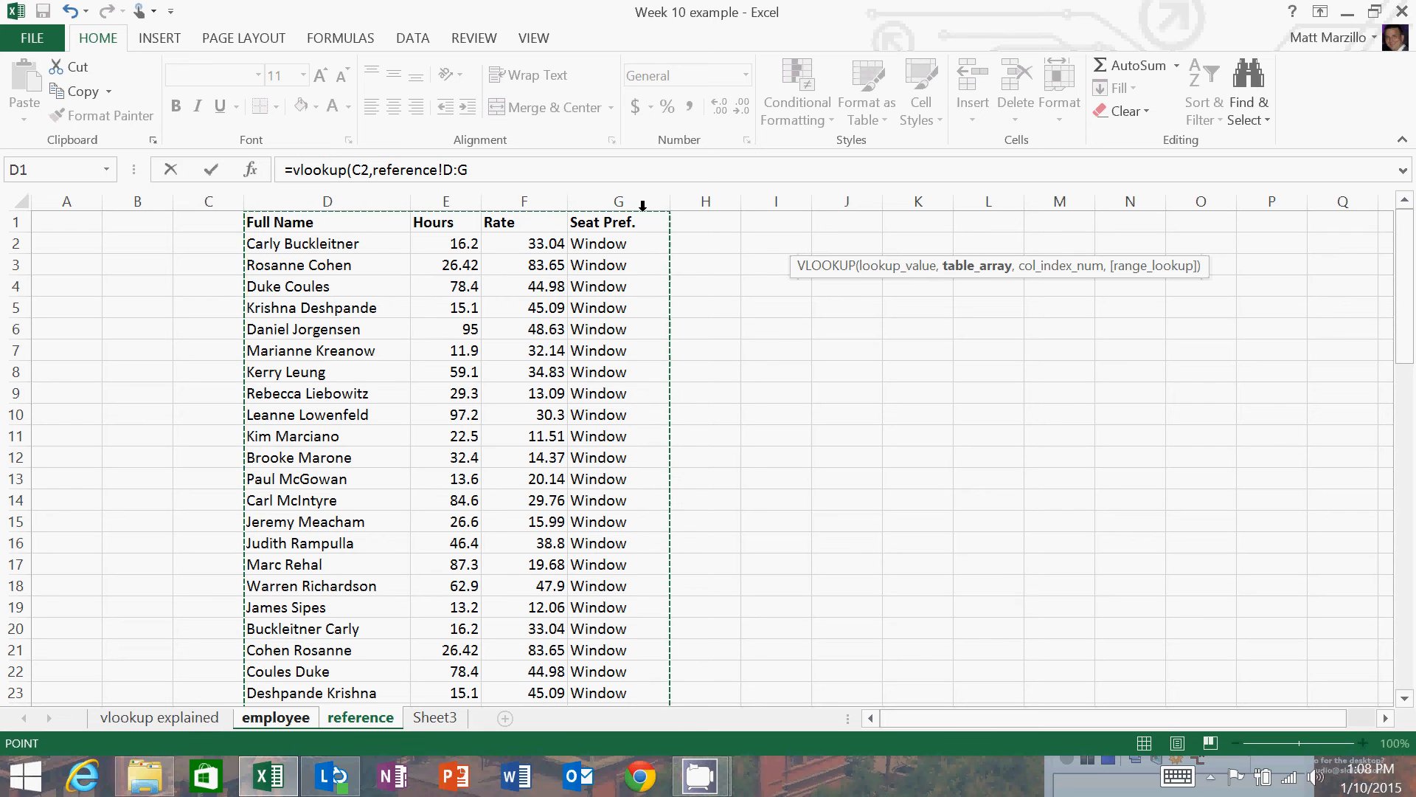
{"action": "type", "text": ","}
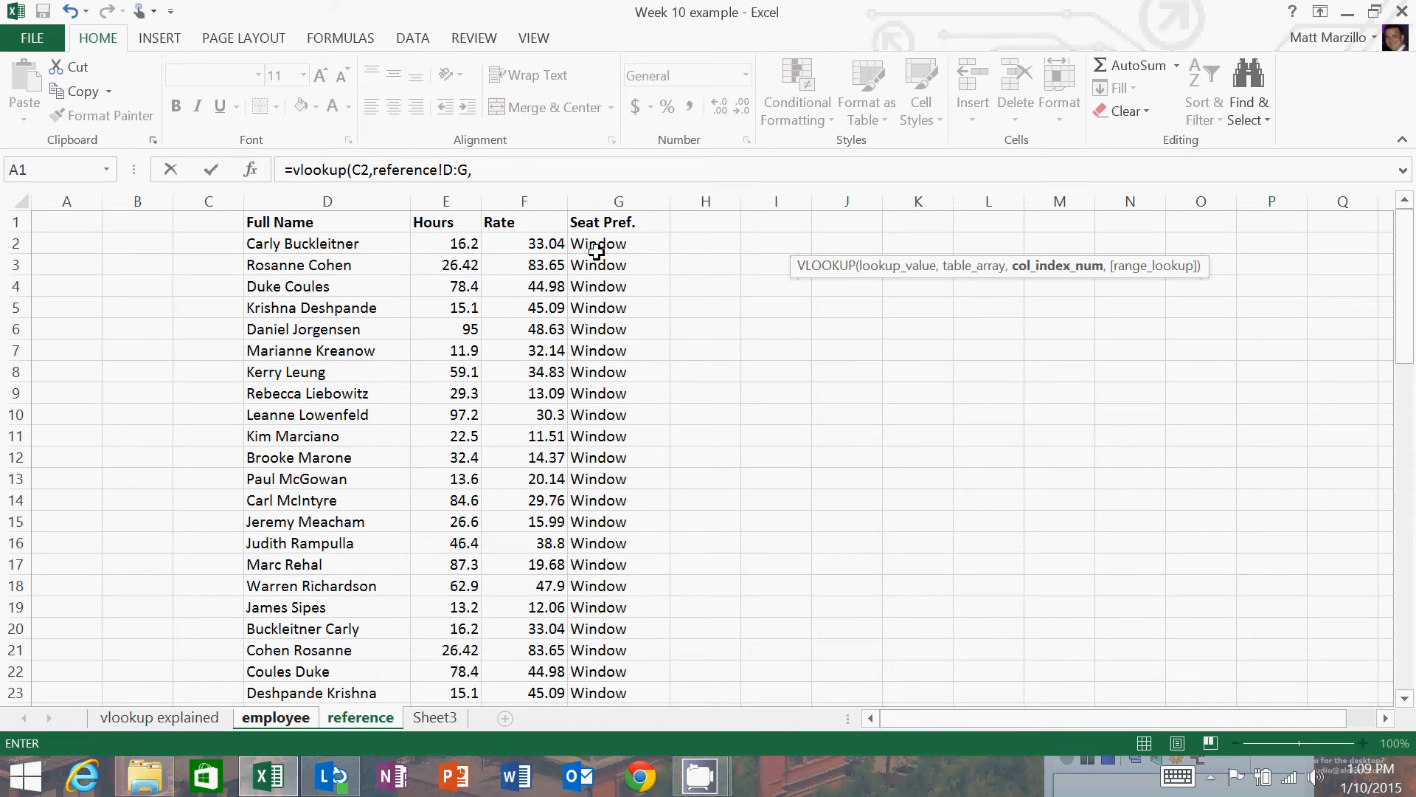
Complete the VLOOKUP formula with column index 4 and FALSE for an exact match, and enter it.
{"action": "type", "text": "4,"}
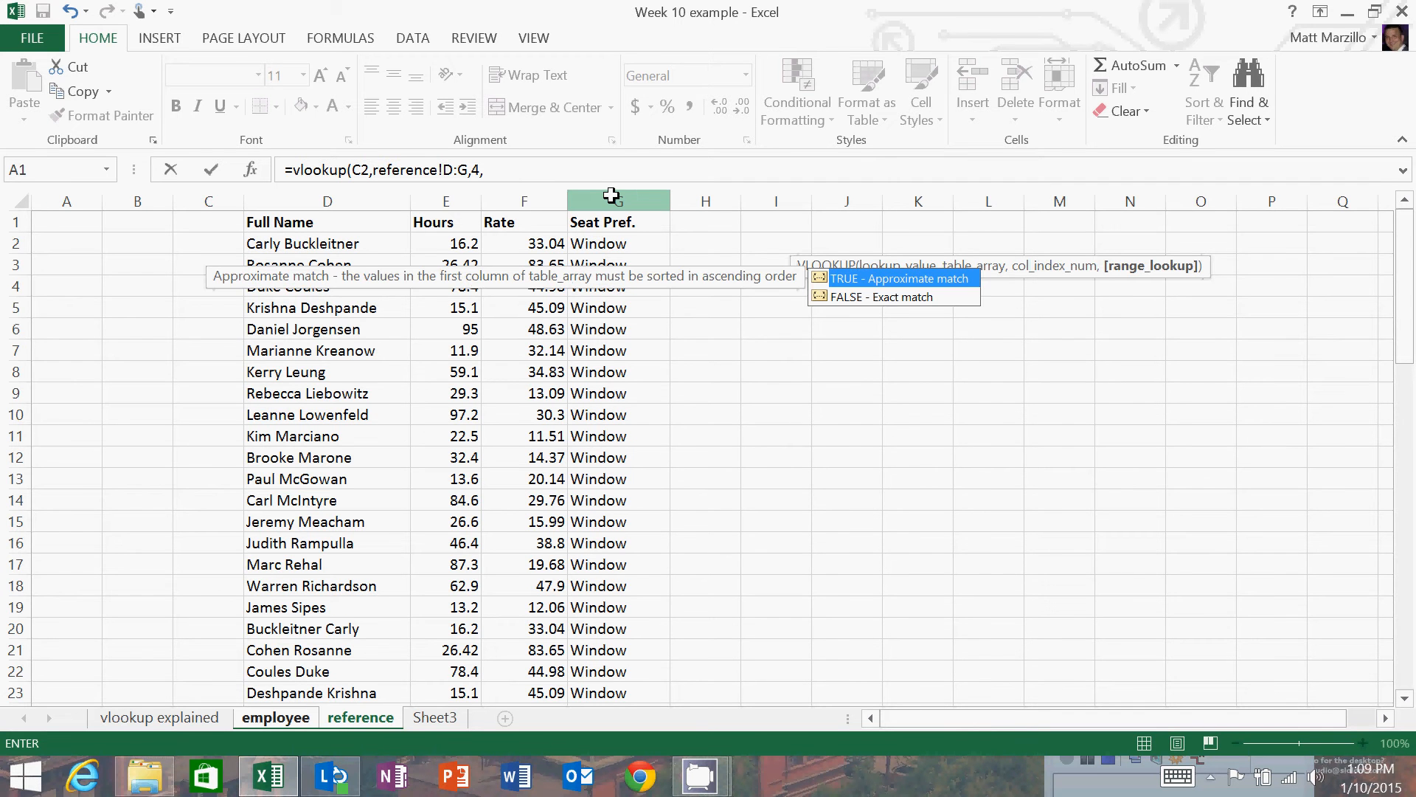
{"action": "type", "text": "false)"}
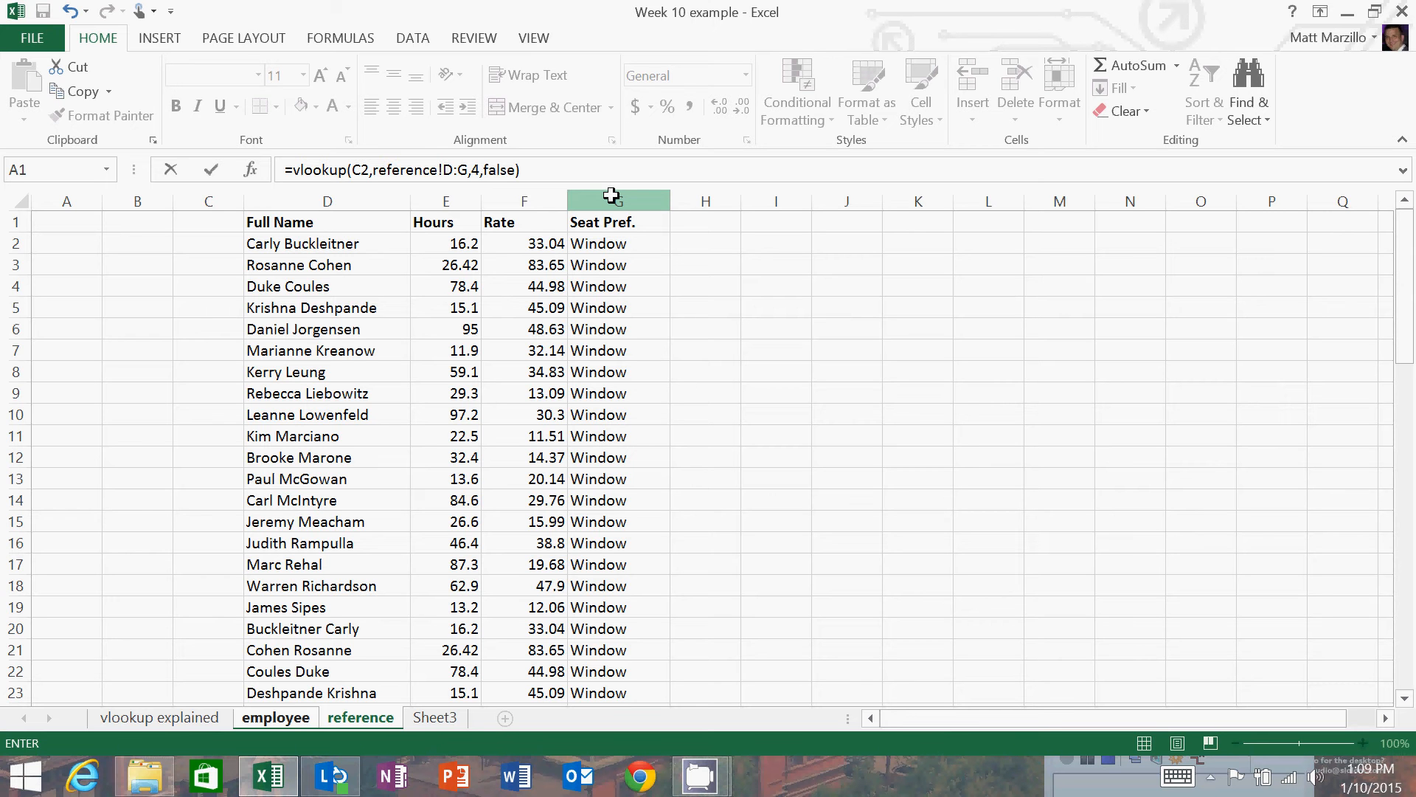
{"action": "key", "text": "Return"}
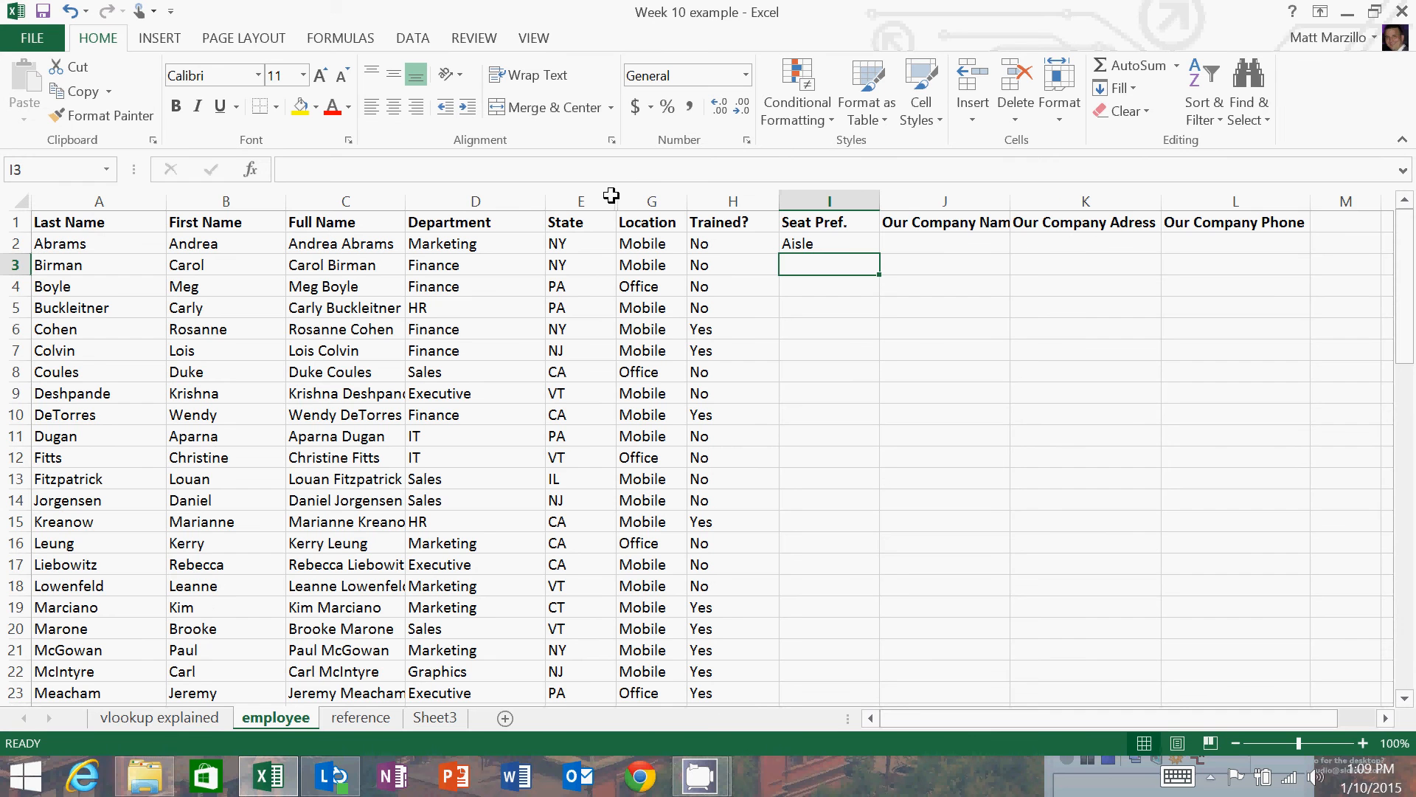
Fill the Seat Pref. formula from I2 down through I12.
{"action": "left_click", "coordinate": [875, 244]}
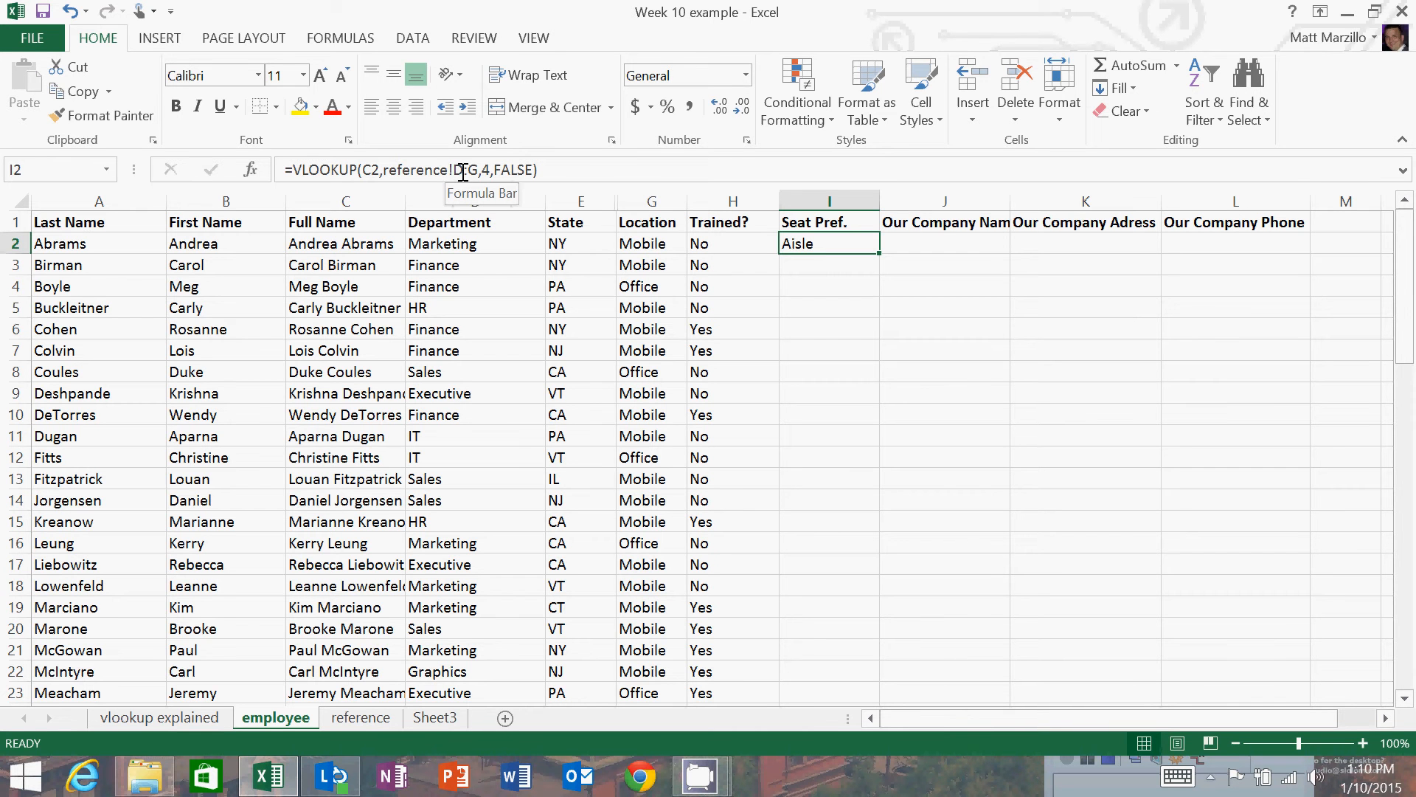
{"action": "left_click", "coordinate": [845, 265]}
{"action": "left_click", "coordinate": [841, 241]}
{"action": "left_click_drag", "start_coordinate": [878, 254], "coordinate": [856, 466]}
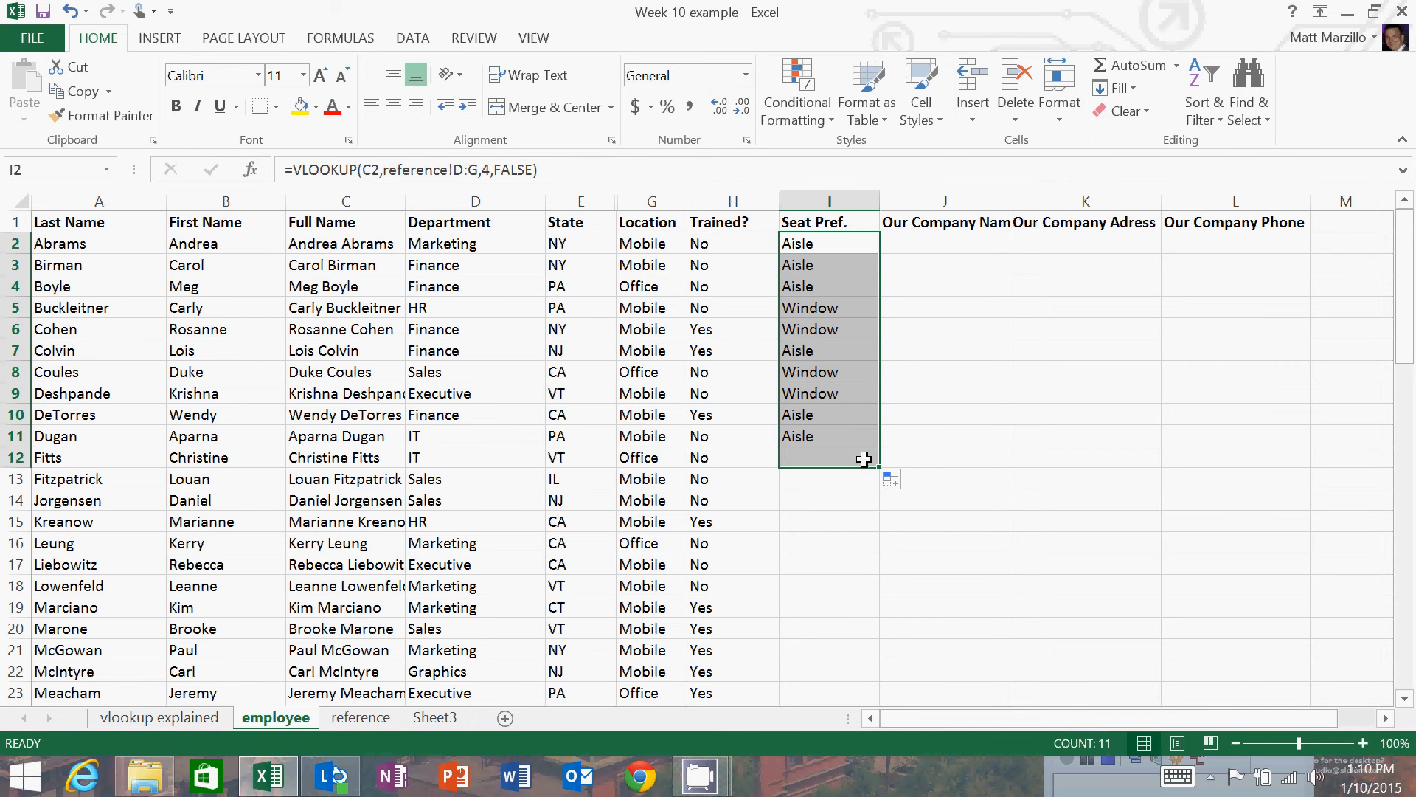
Inspect the lookup formulas in cells I2 to I4, and review the syntax on the vlookup explained sheet.
{"action": "left_click", "coordinate": [792, 264]}
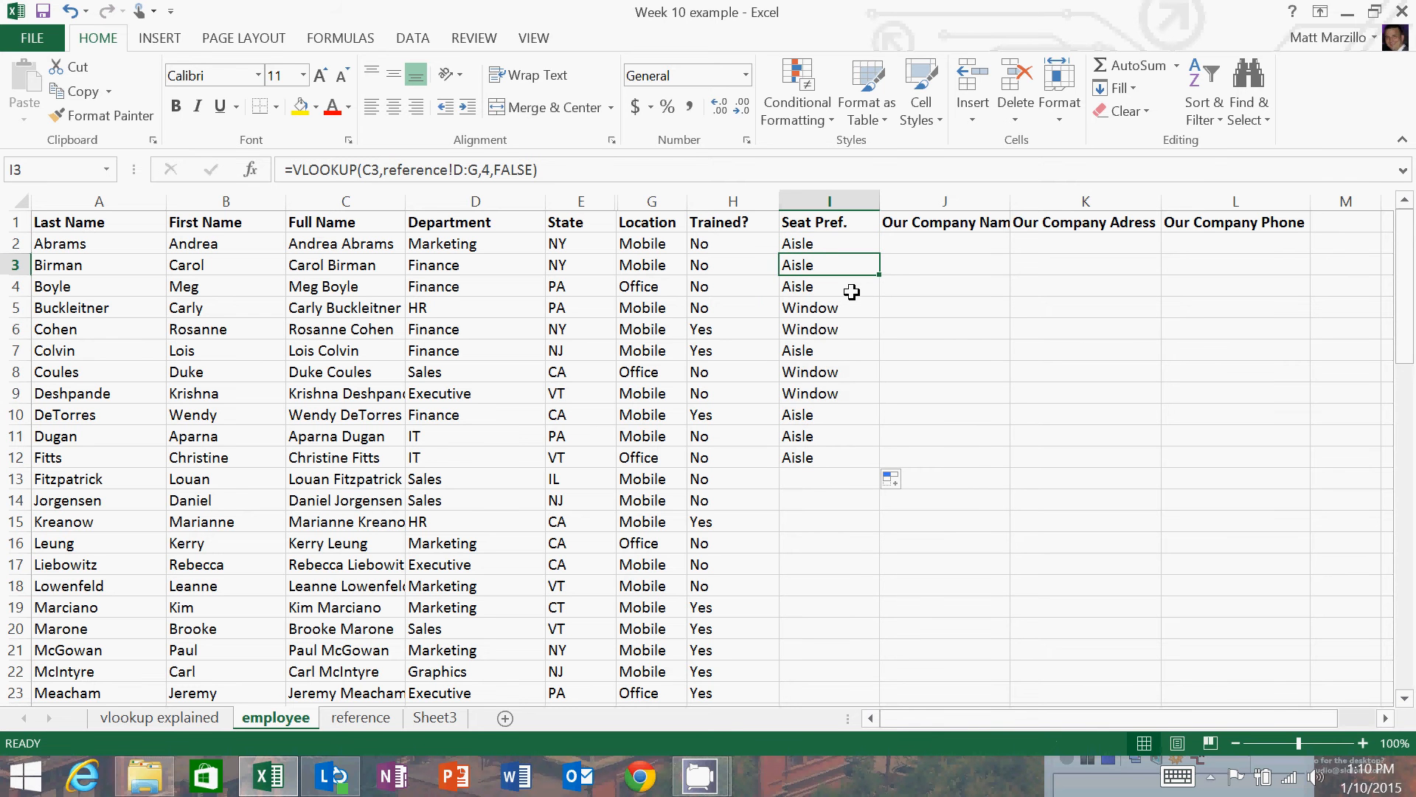
{"action": "left_click", "coordinate": [790, 243]}
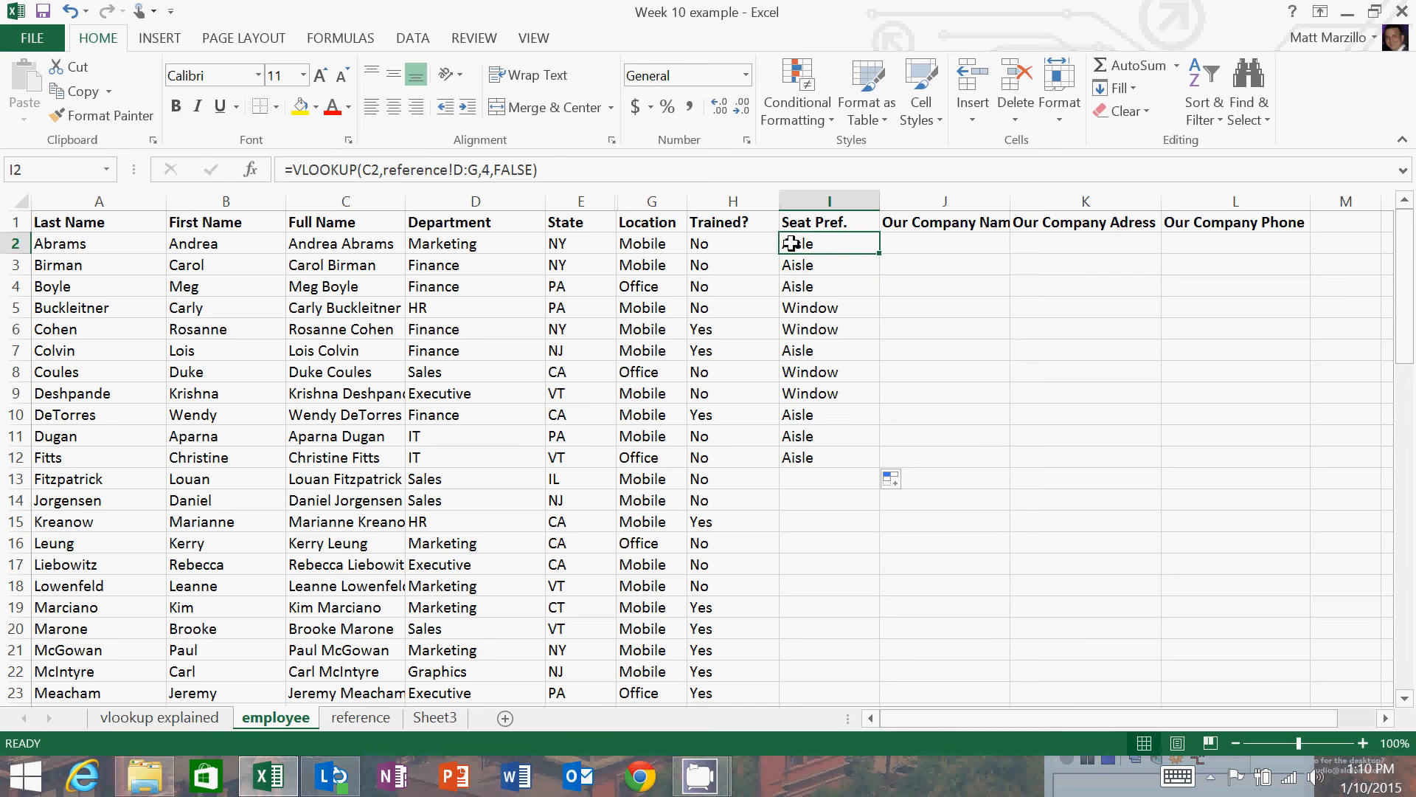
{"action": "left_click", "coordinate": [798, 264]}
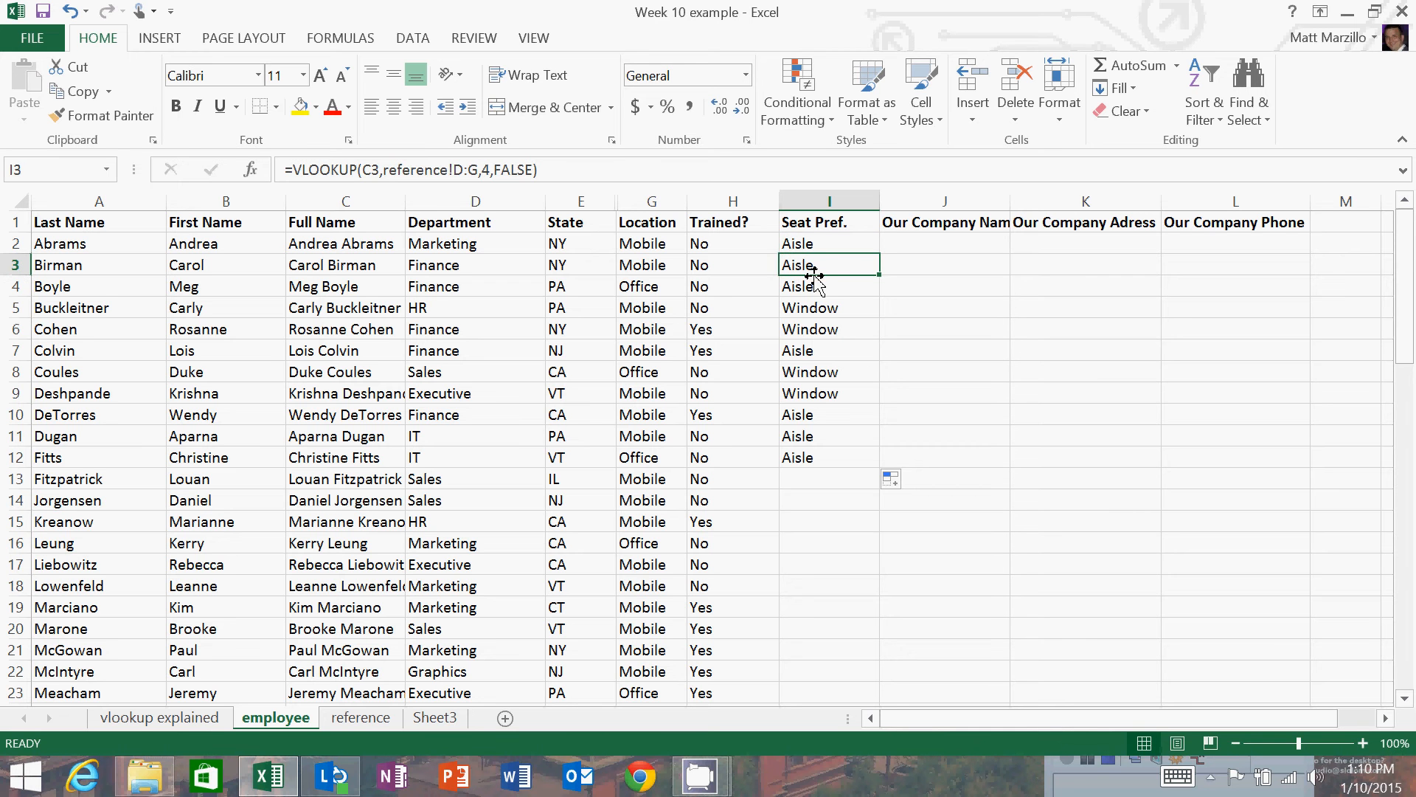
{"action": "left_click", "coordinate": [824, 286]}
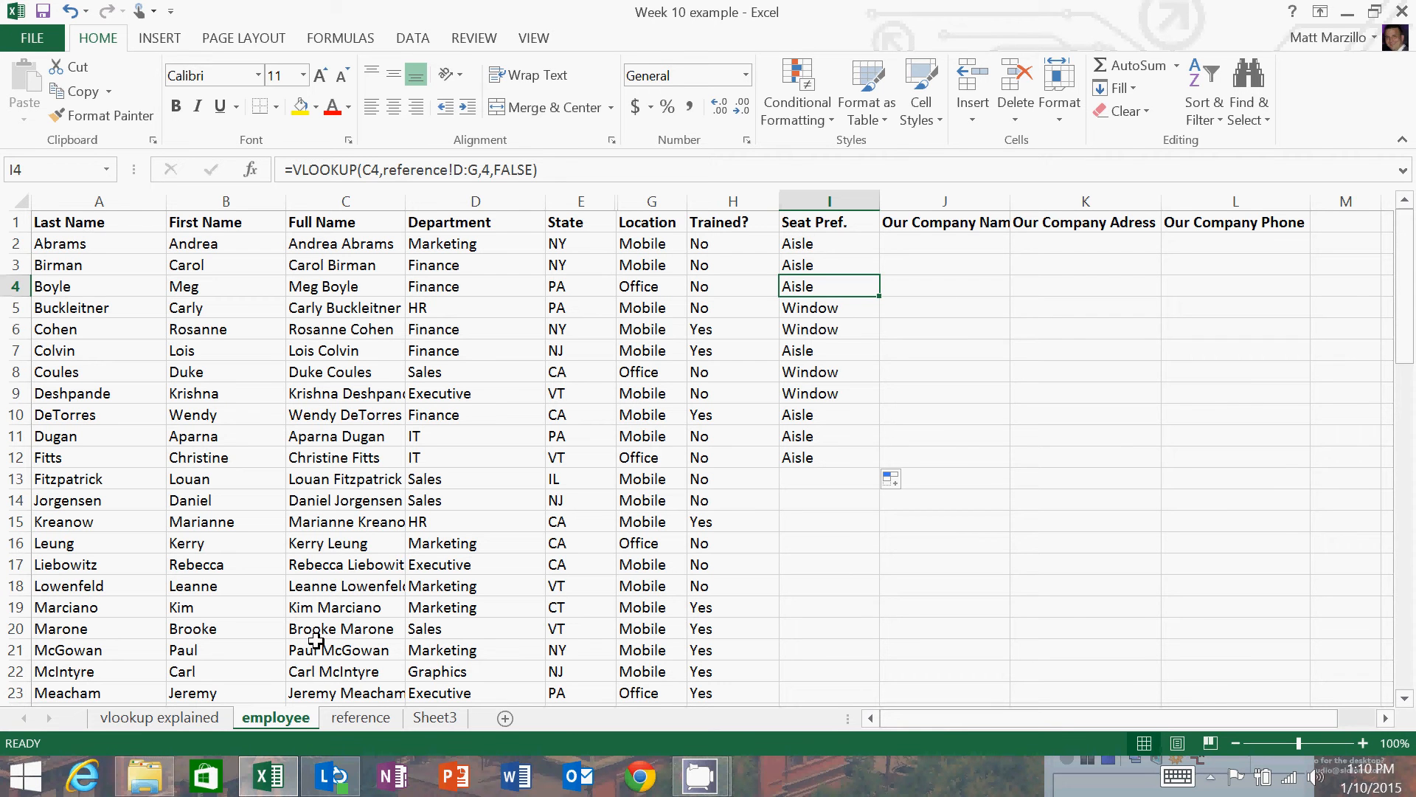
{"action": "left_click", "coordinate": [158, 718]}
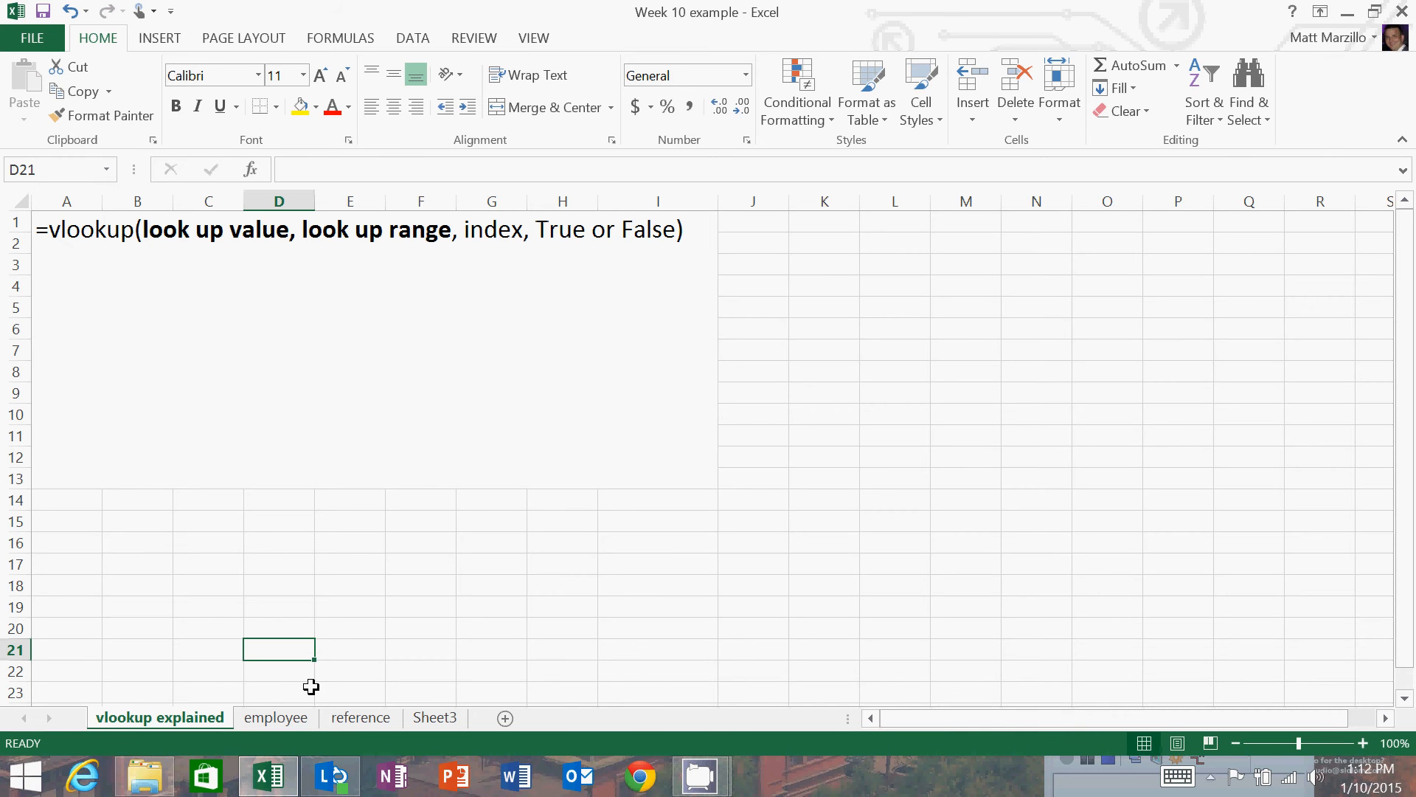
Clear the Seat Pref. formulas from I2:I12 on the employee sheet.
{"action": "left_click", "coordinate": [295, 719]}
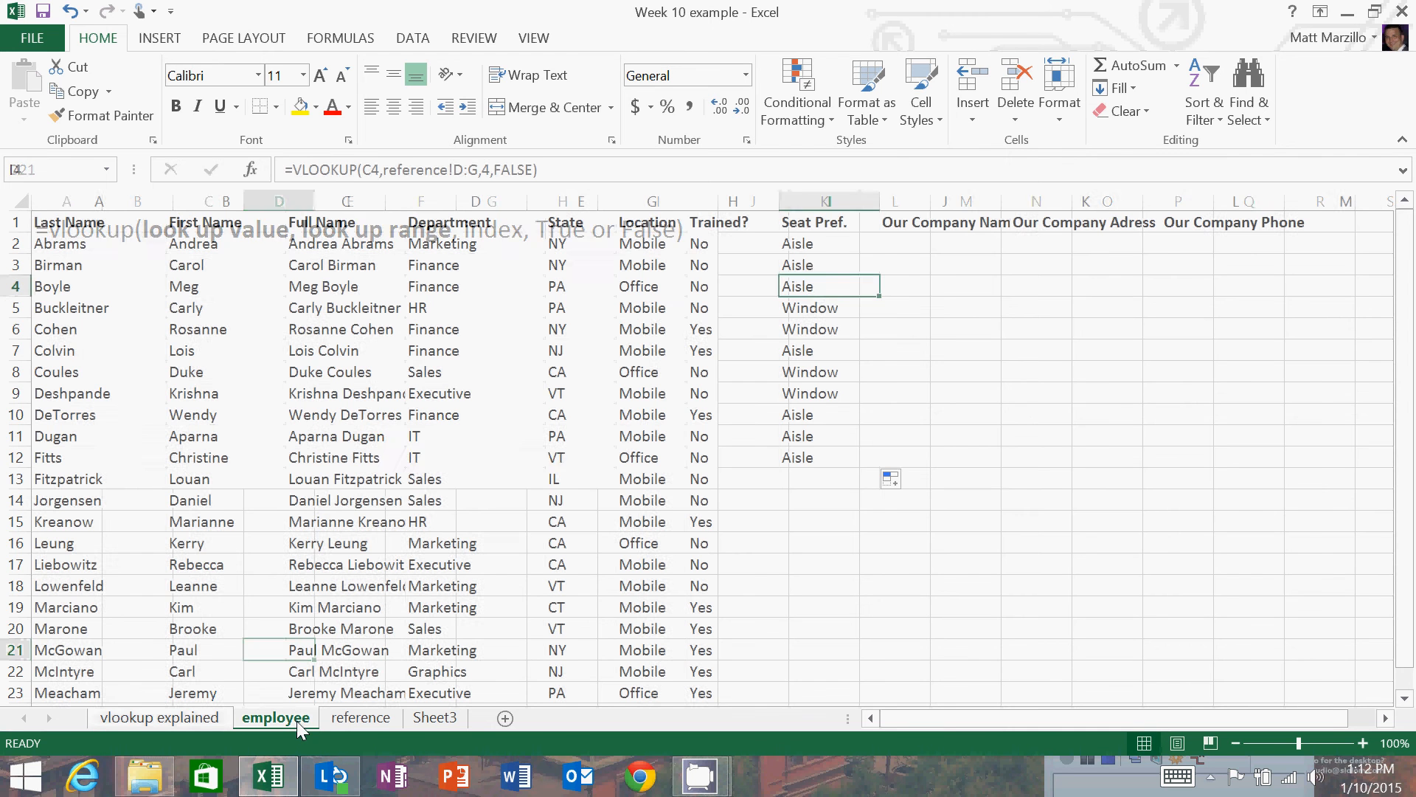
{"action": "left_click_drag", "start_coordinate": [816, 246], "coordinate": [800, 451]}
{"action": "key", "text": "Delete"}
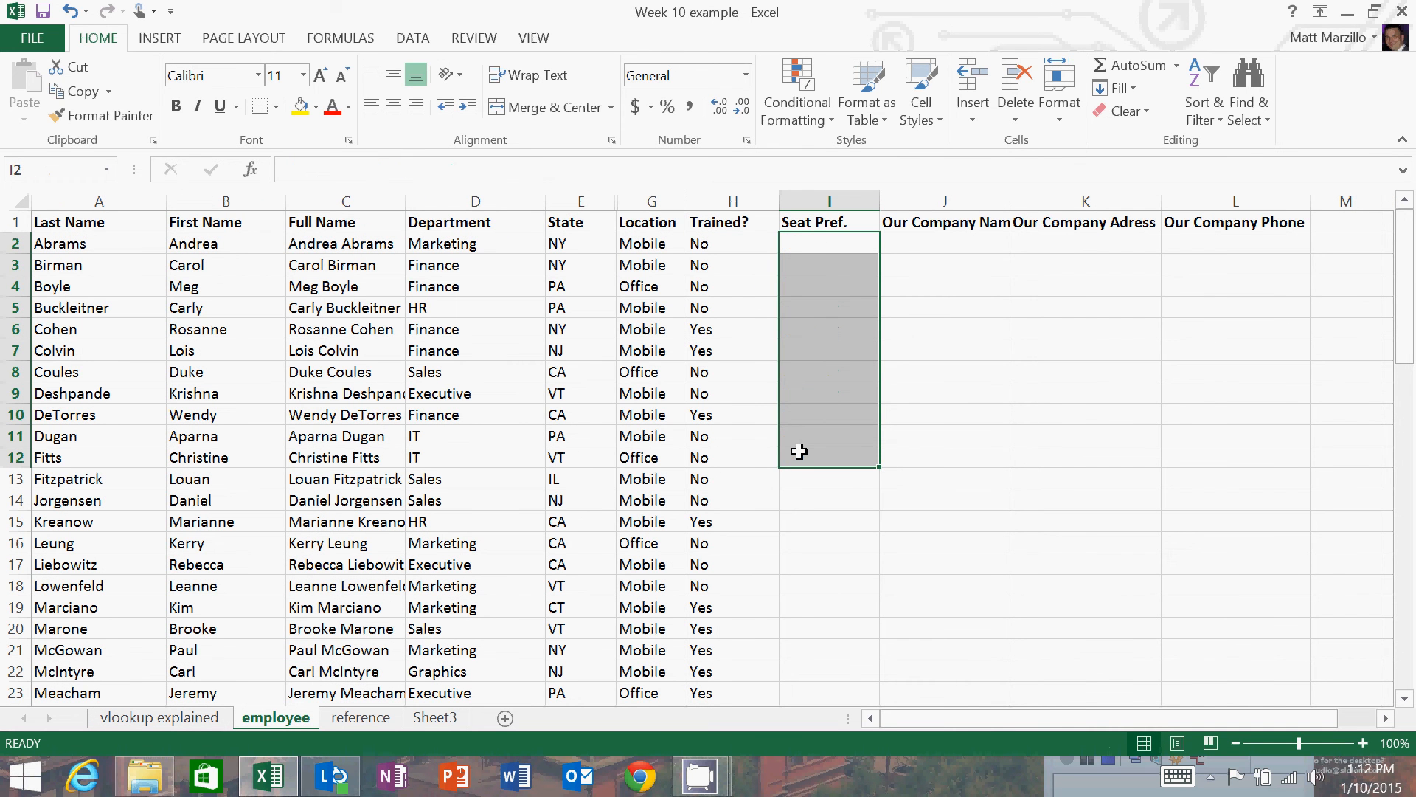
Start a VLOOKUP formula in I2 of the employee sheet with full name cell C2 as the lookup value.
{"action": "left_click", "coordinate": [811, 241]}
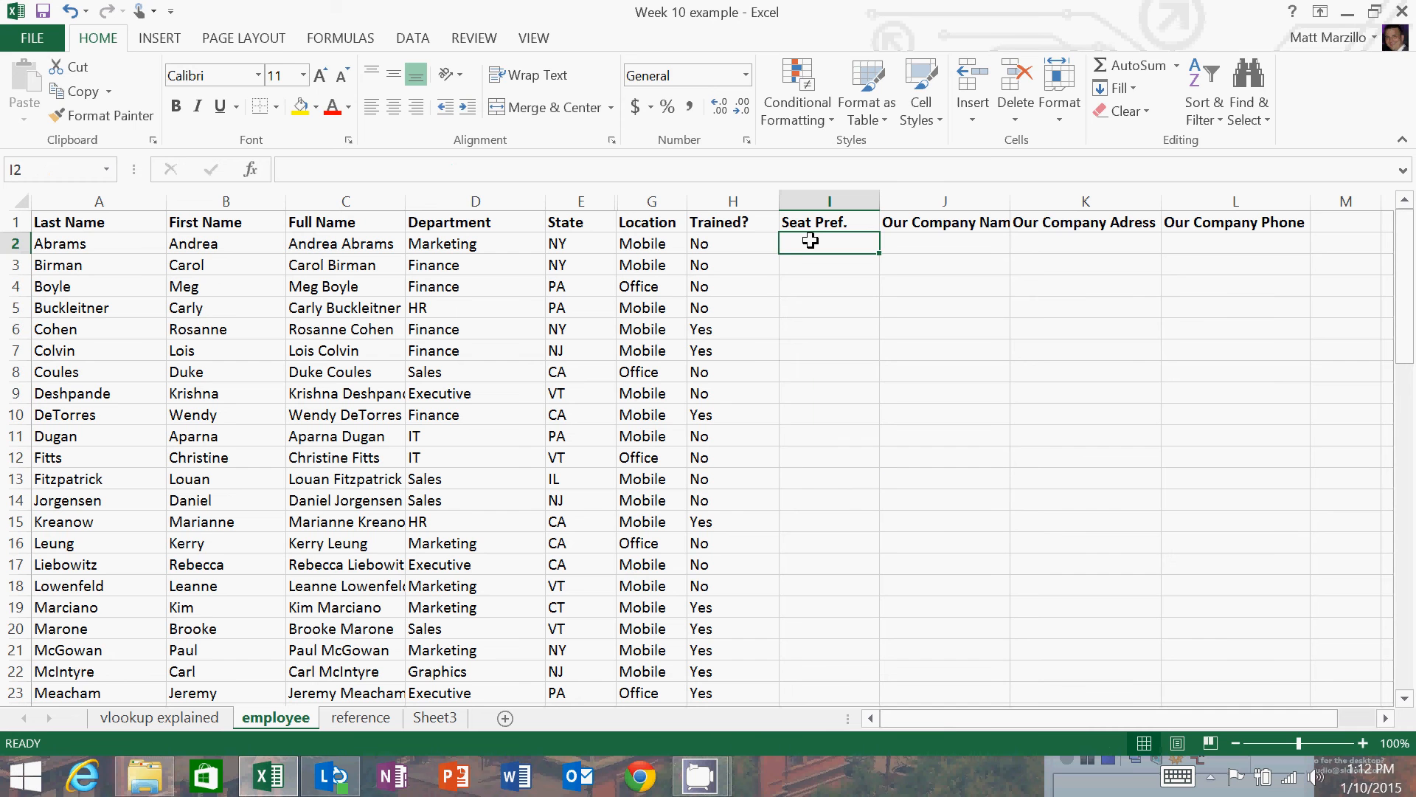
{"action": "type", "text": "=vlo"}
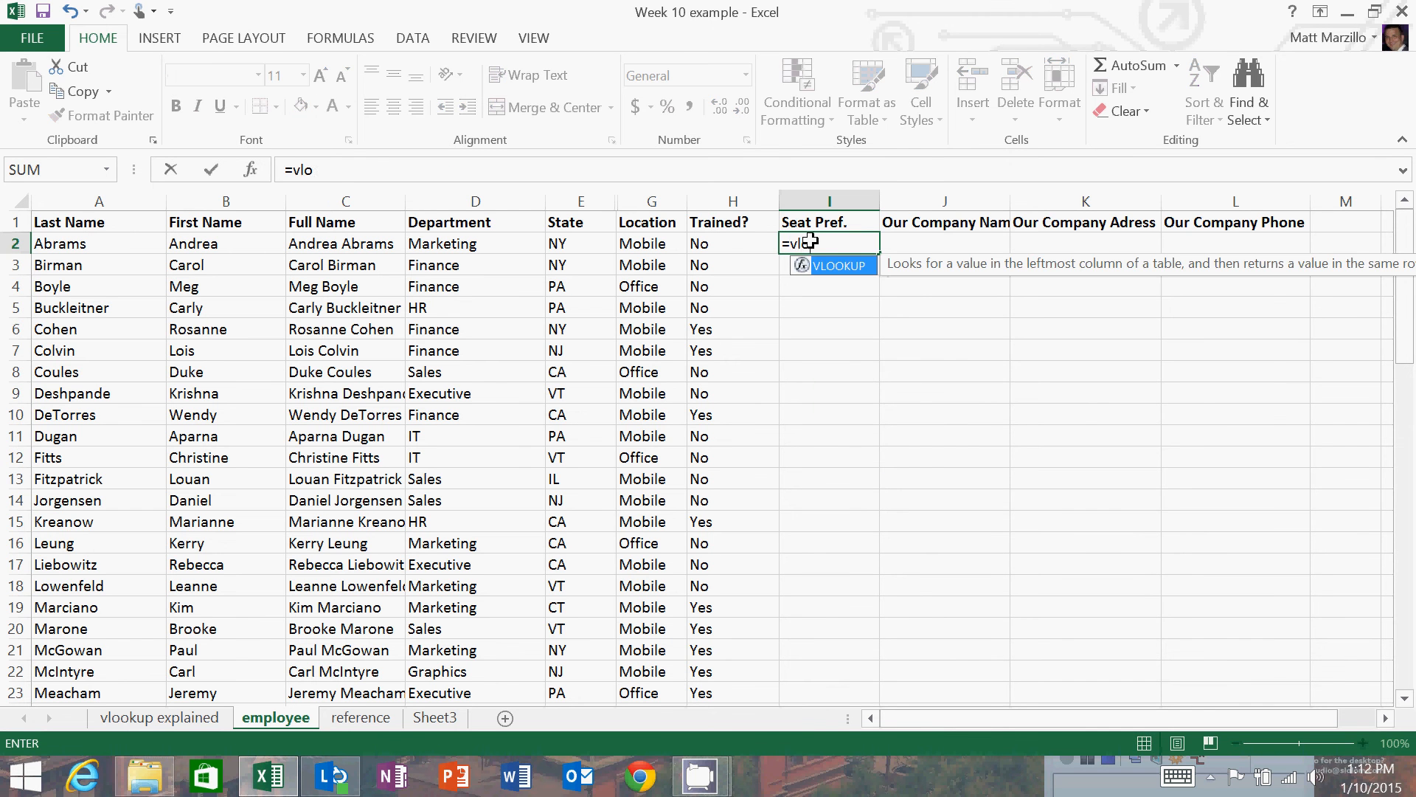
{"action": "type", "text": "okup("}
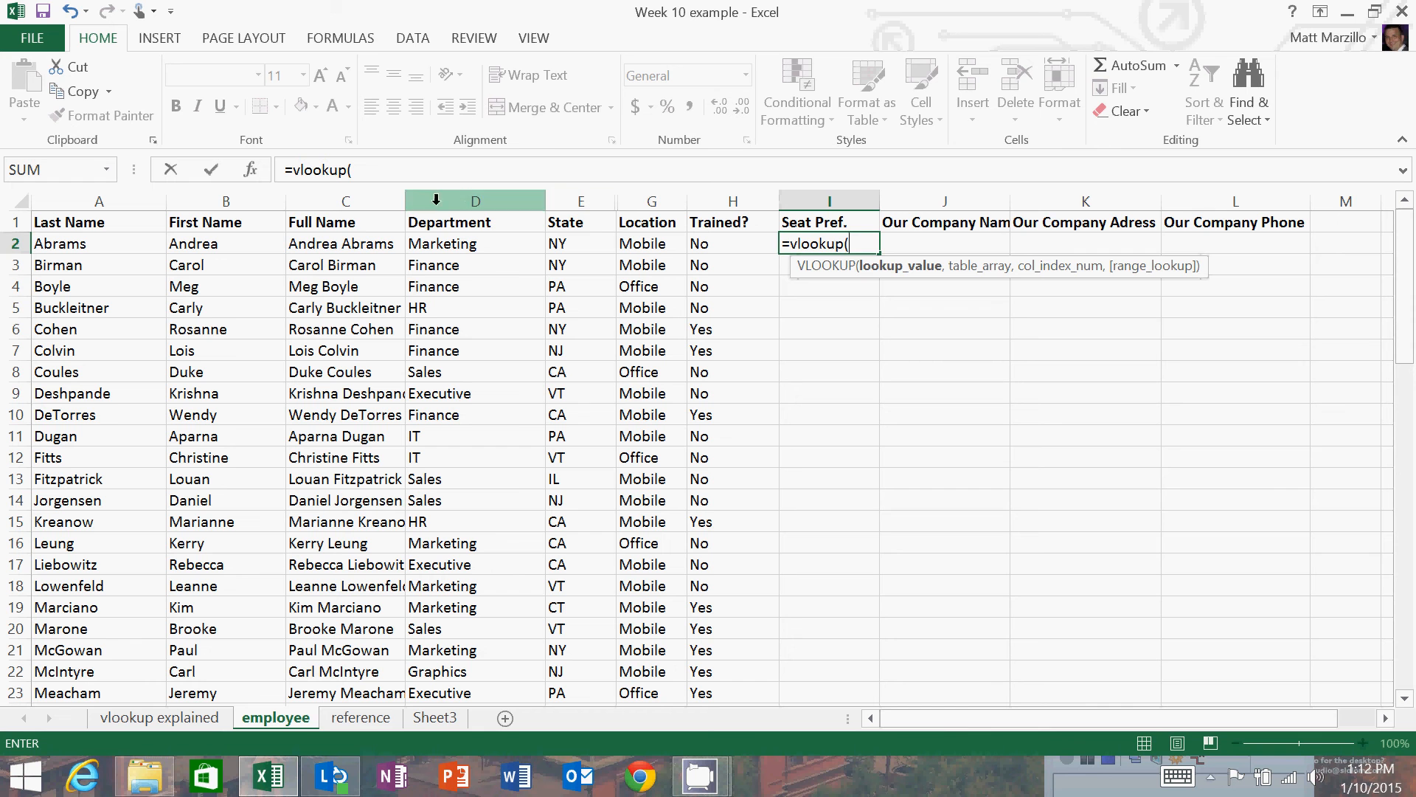
{"action": "left_click", "coordinate": [331, 247]}
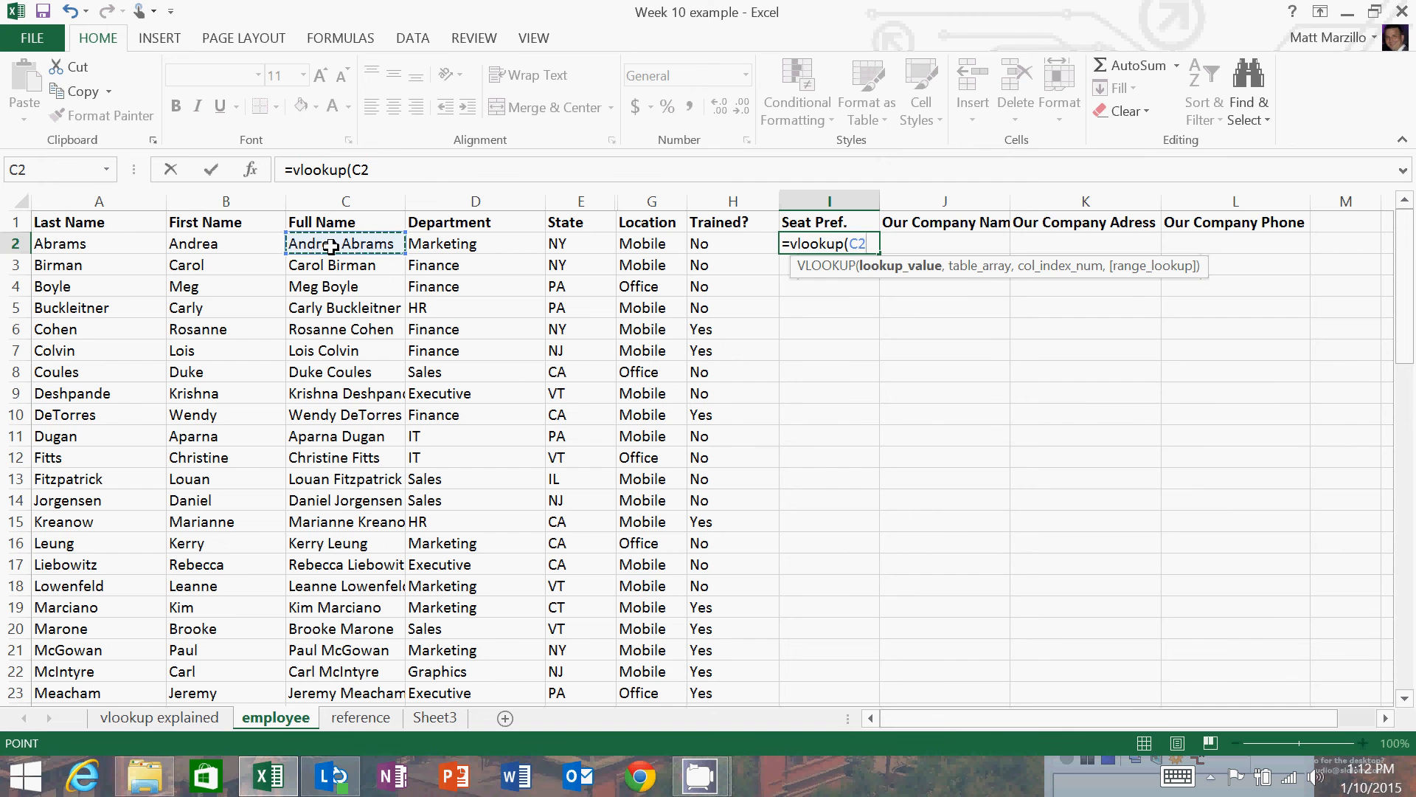
{"action": "type", "text": ","}
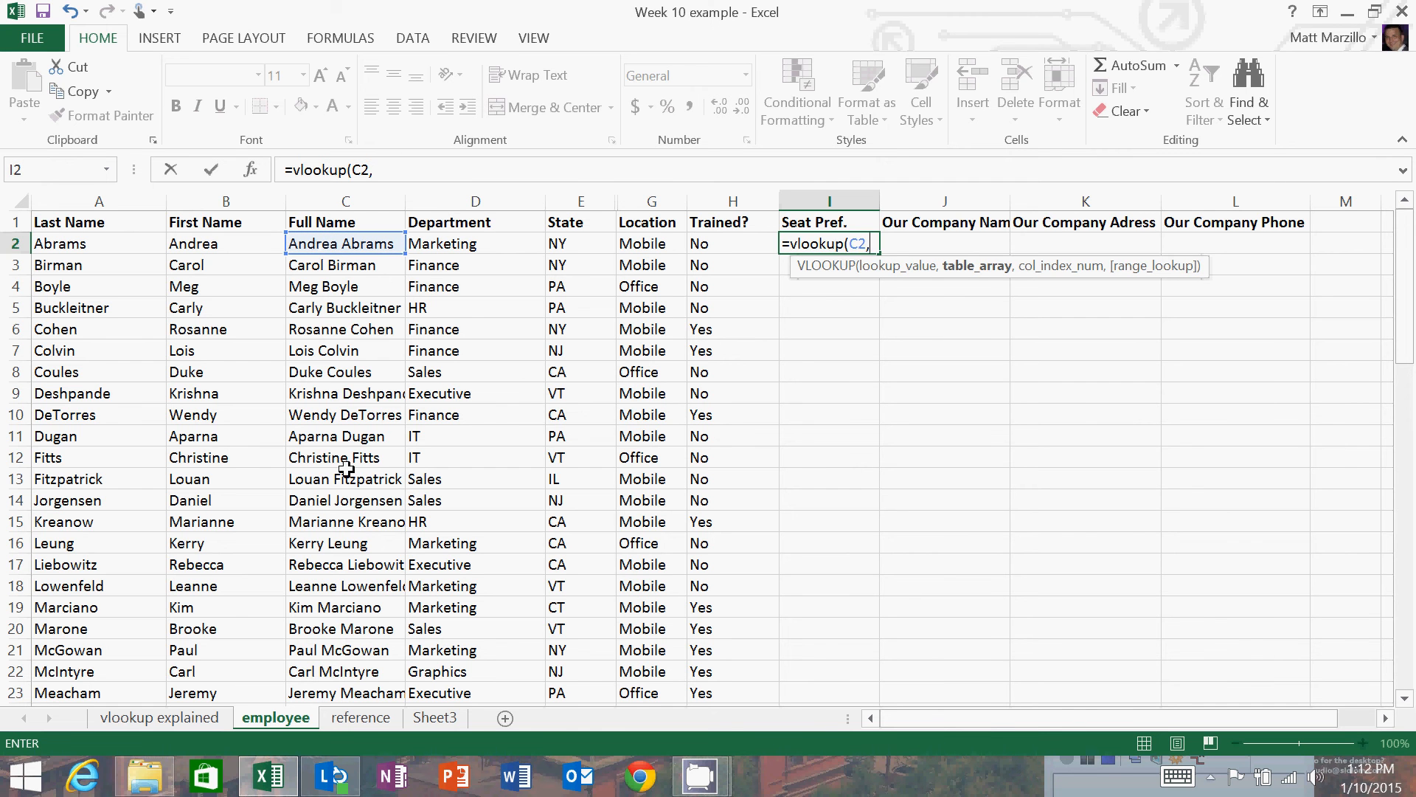
Set the formula's table array to columns D:G of the reference sheet.
{"action": "left_click", "coordinate": [359, 717]}
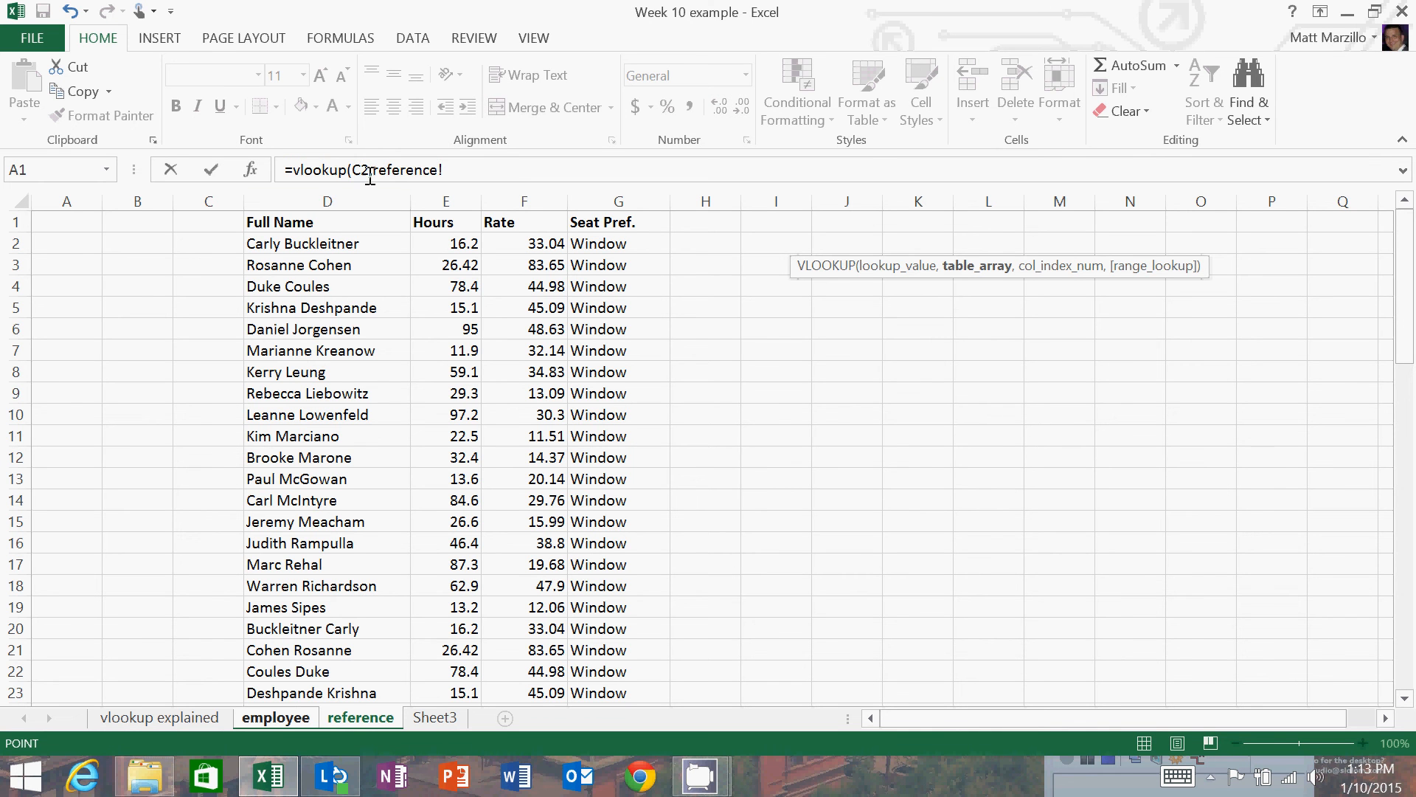
{"action": "left_click", "coordinate": [271, 201]}
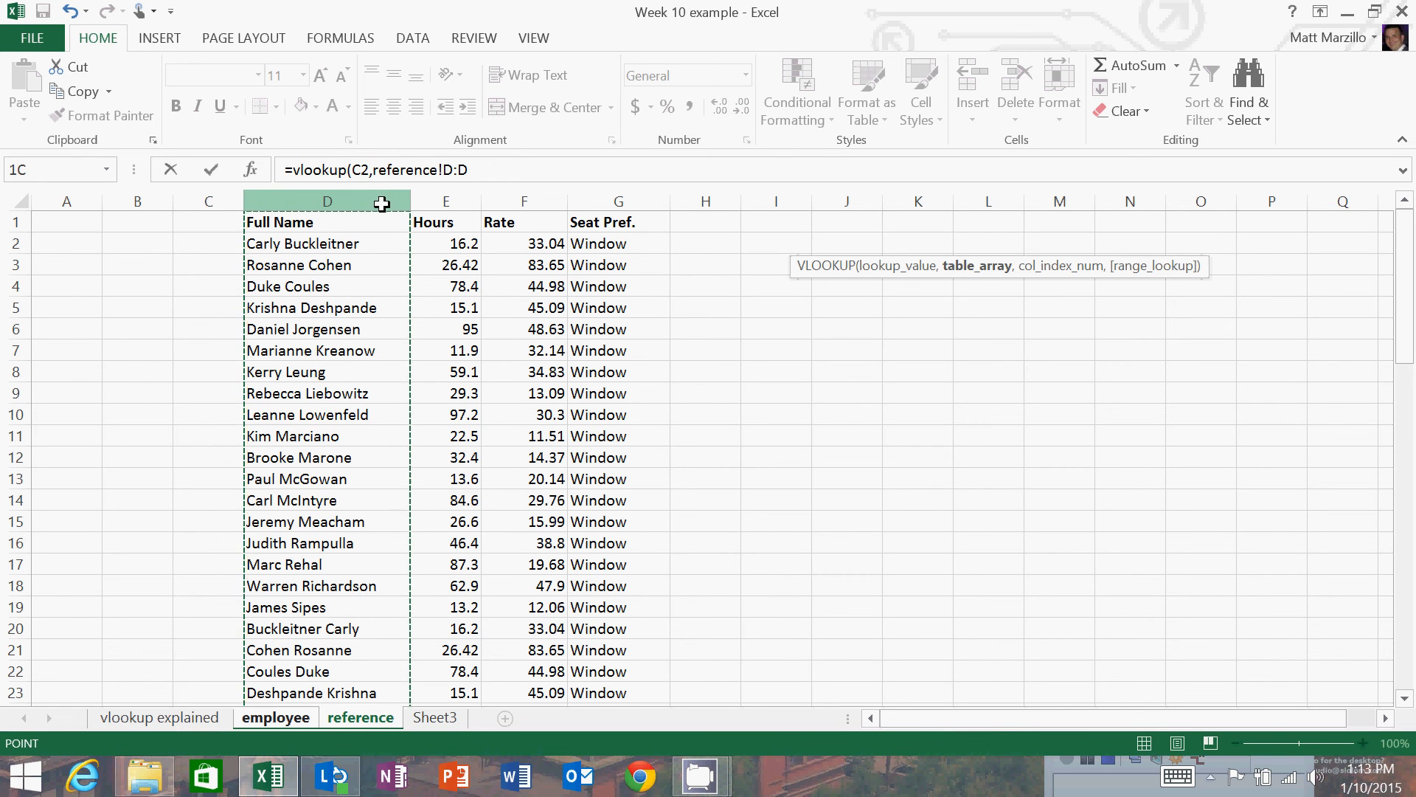
{"action": "left_click_drag", "start_coordinate": [382, 204], "coordinate": [580, 215]}
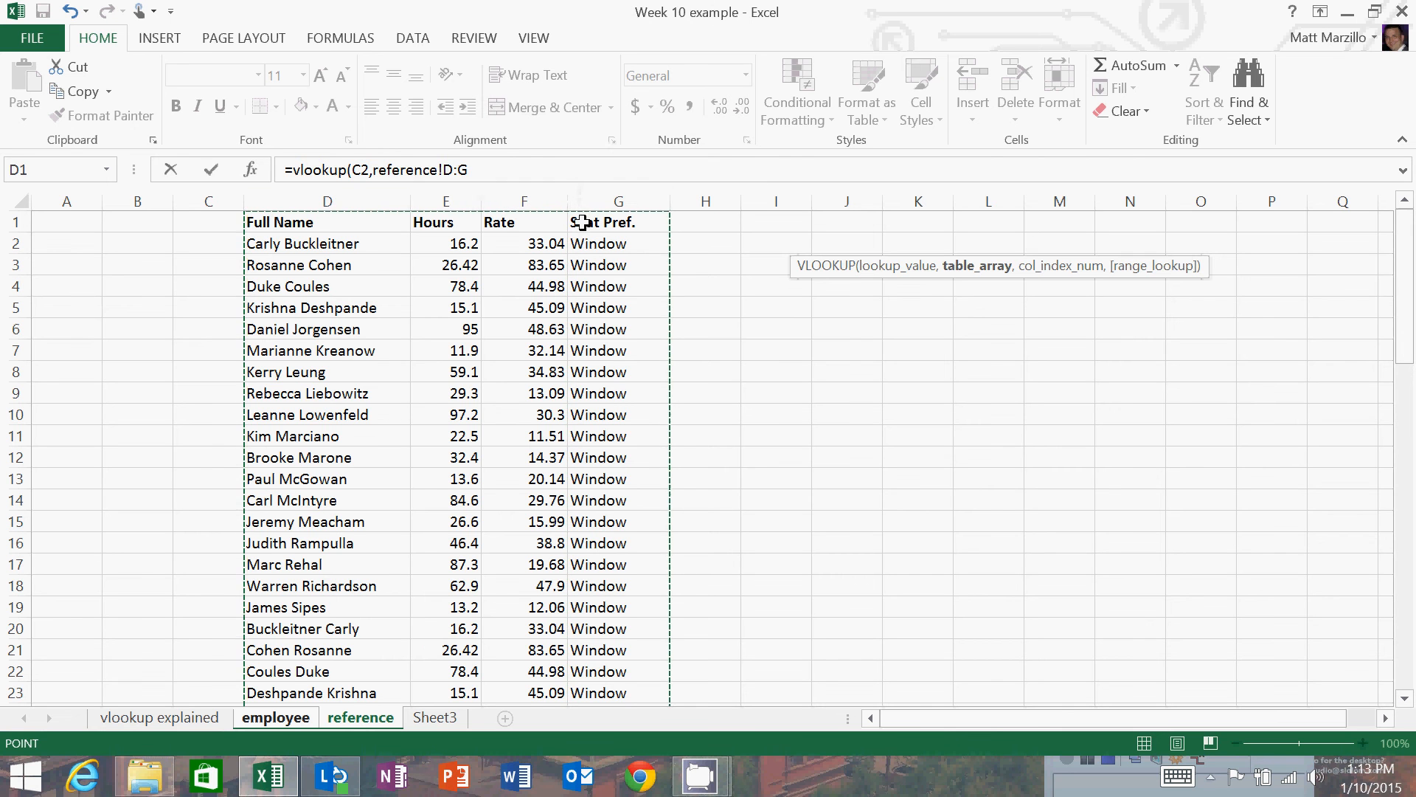
{"action": "left_click", "coordinate": [498, 174]}
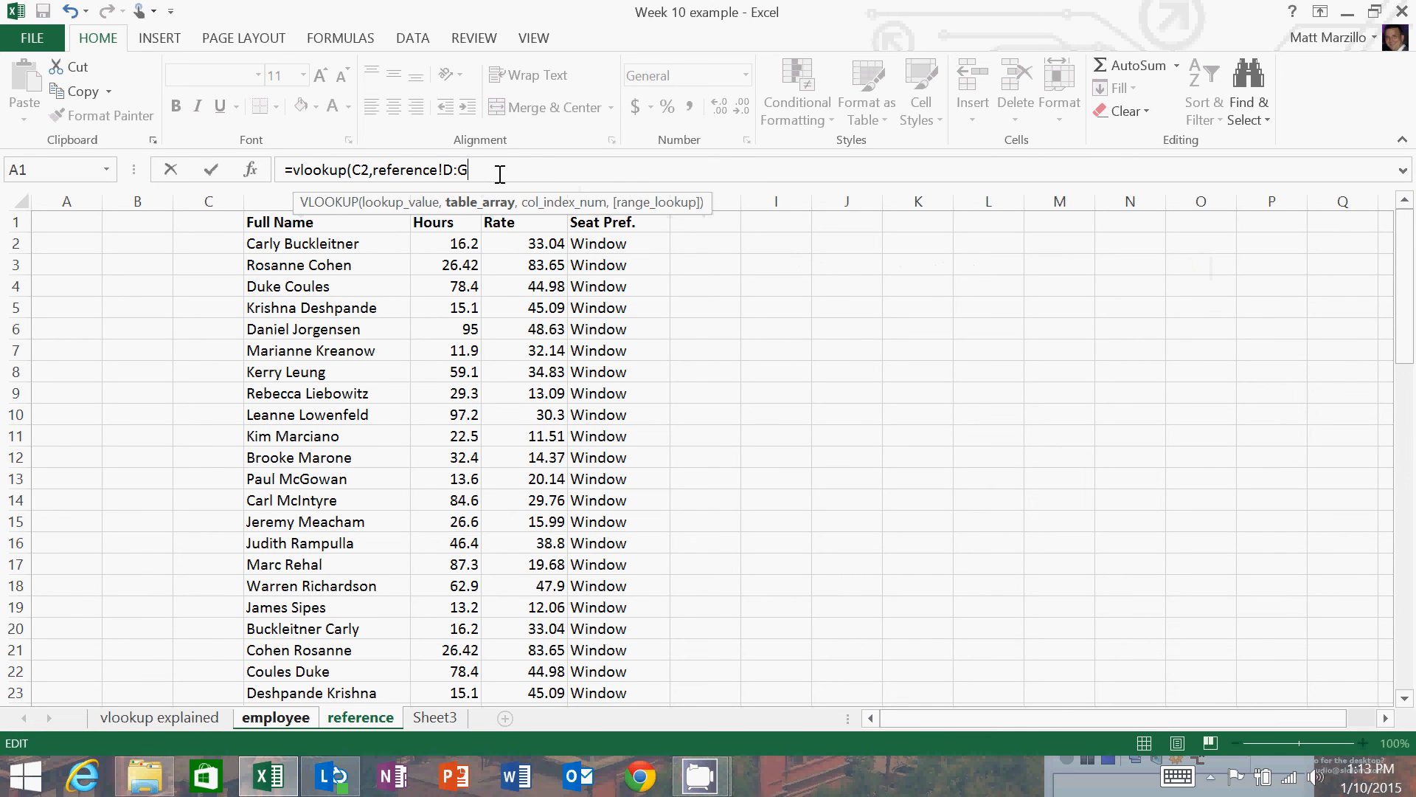
Add column index 4 and FALSE for an exact match, and close the VLOOKUP formula.
{"action": "type", "text": ",4"}
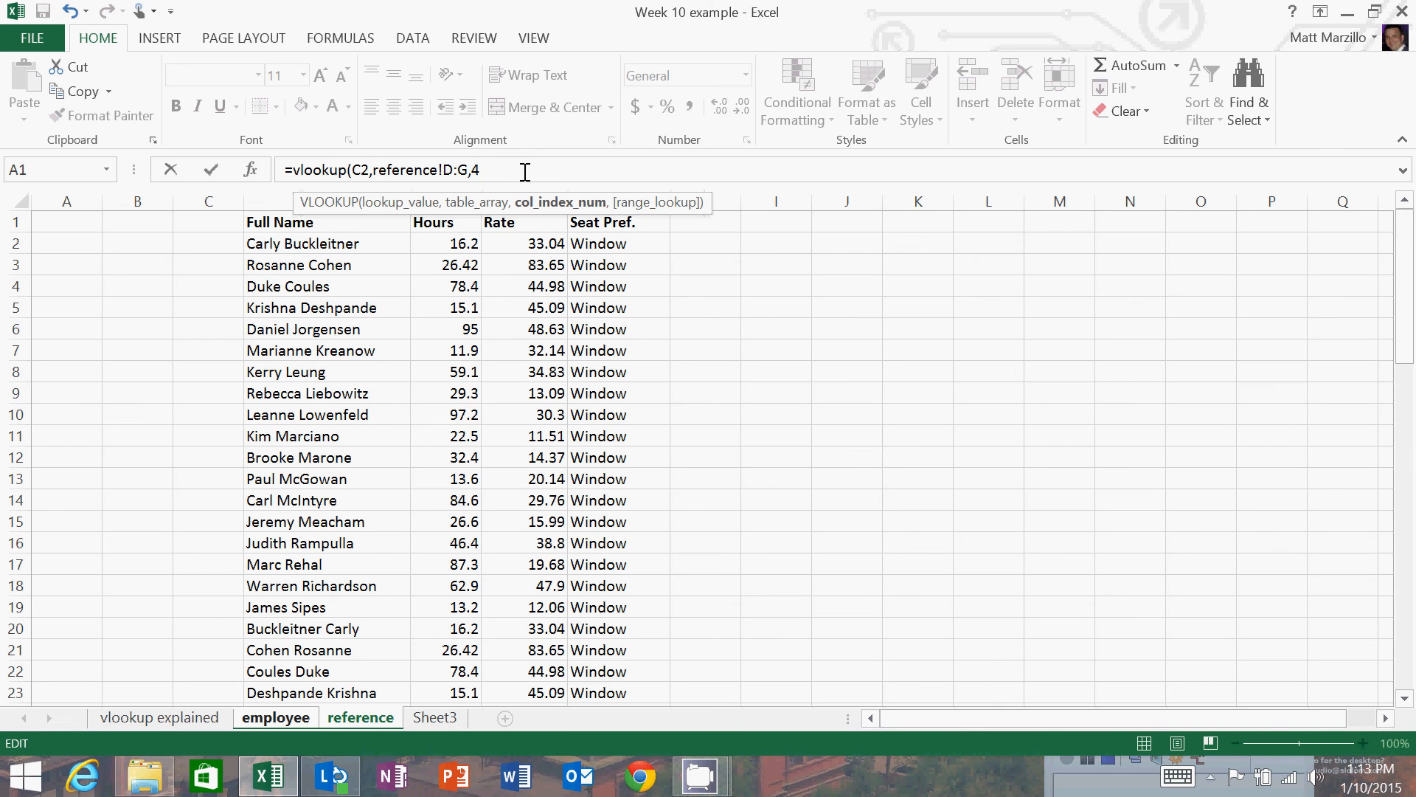
{"action": "type", "text": ",false"}
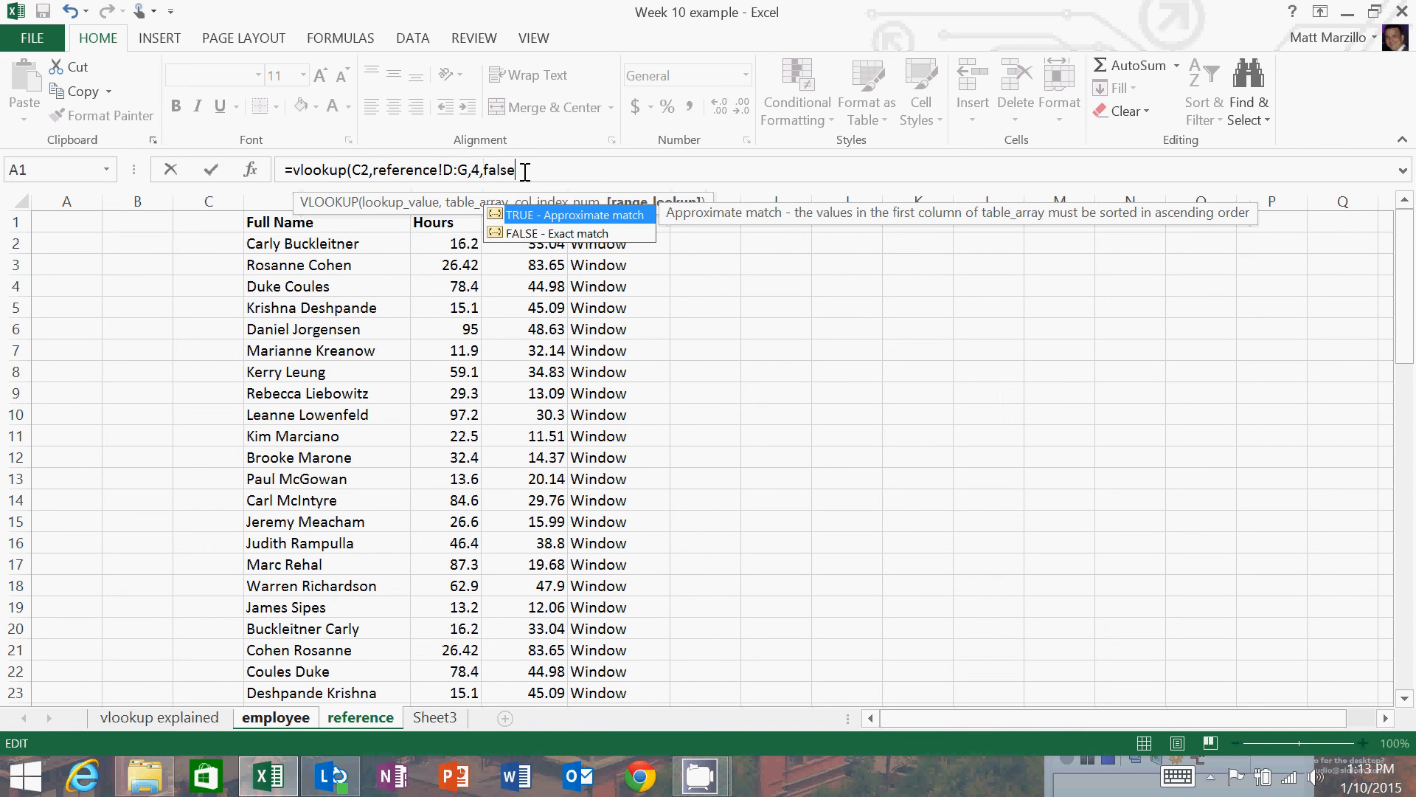
{"action": "type", "text": ")"}
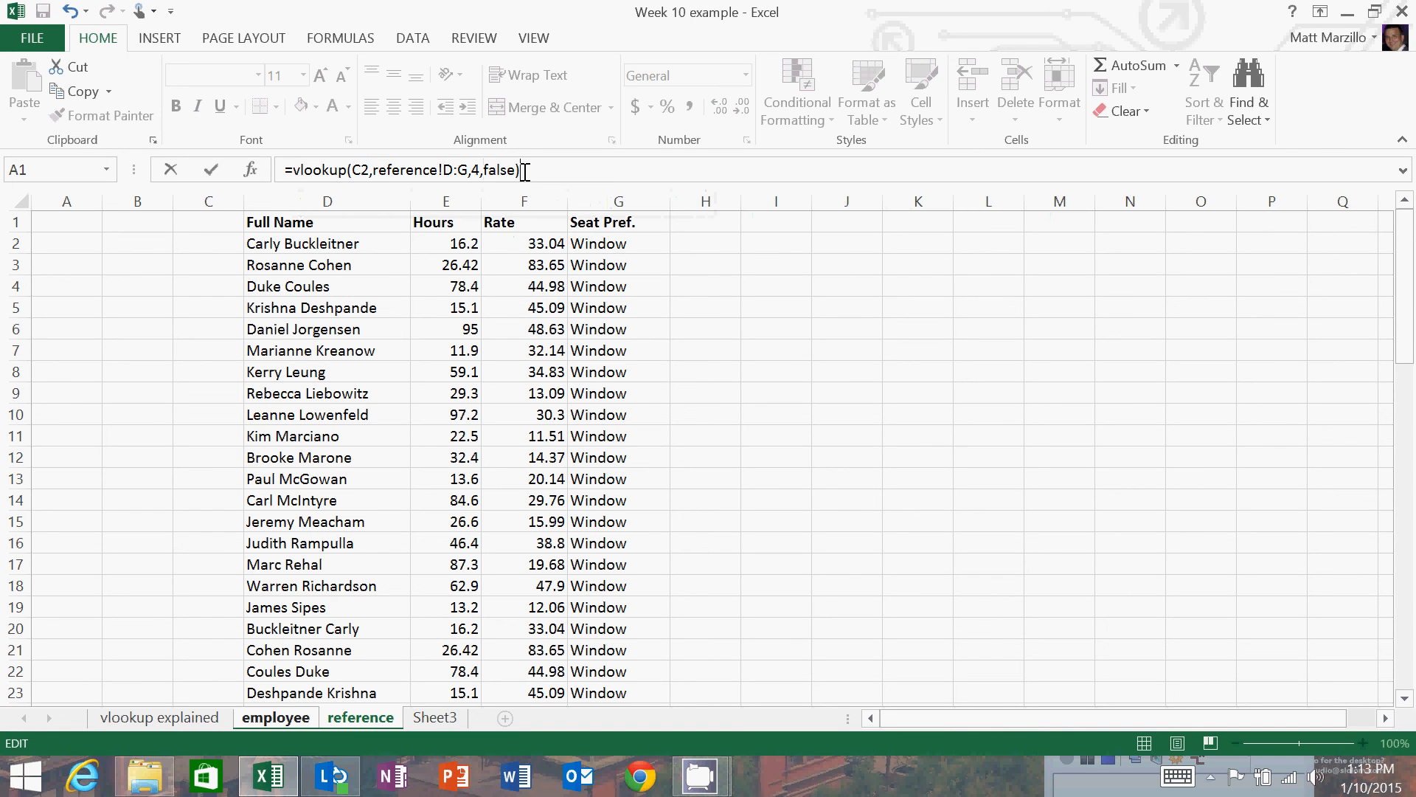
Change the VLOOKUP column index to 3 and enter the formula in I2.
{"action": "left_click", "coordinate": [475, 169]}
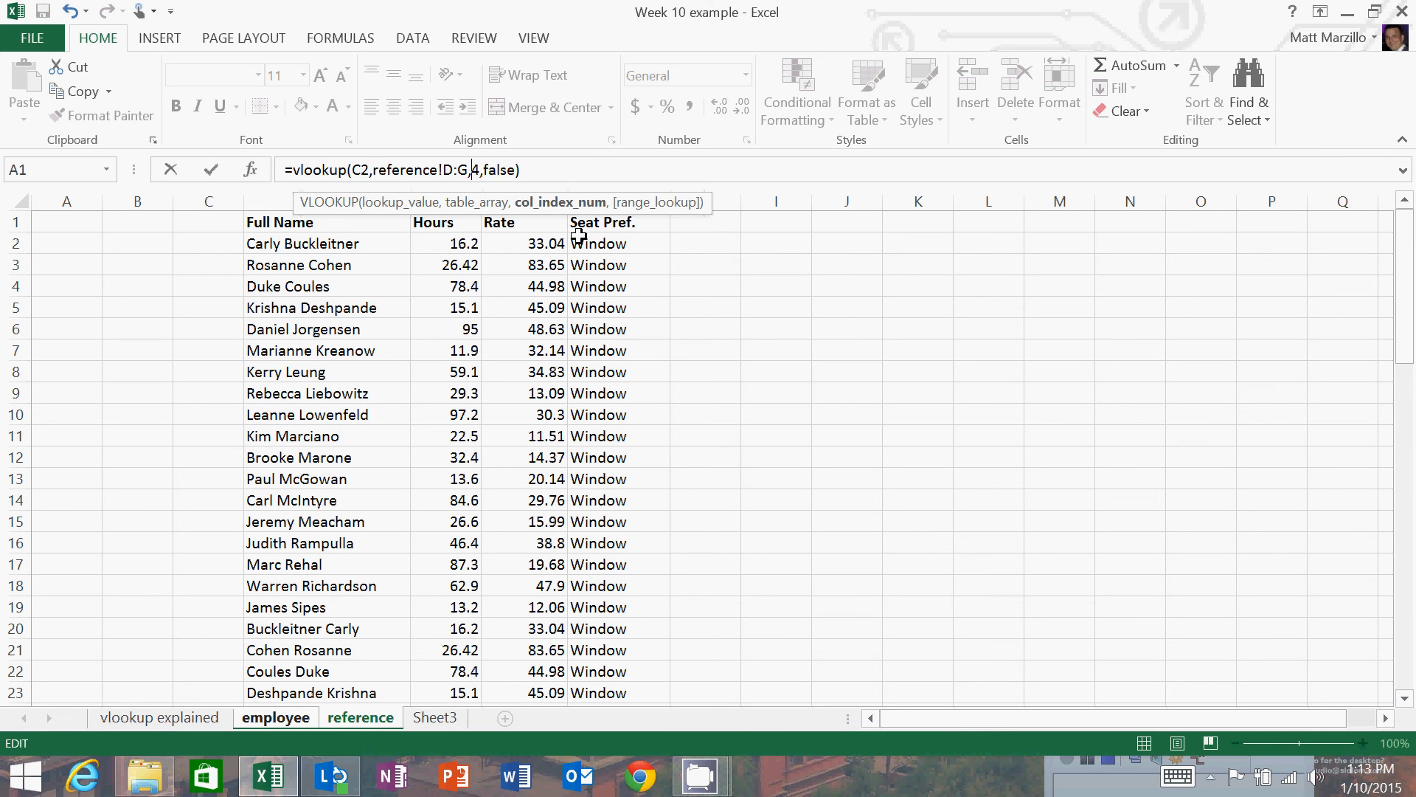
{"action": "key", "text": "Delete"}
{"action": "type", "text": "3"}
{"action": "key", "text": "Return"}
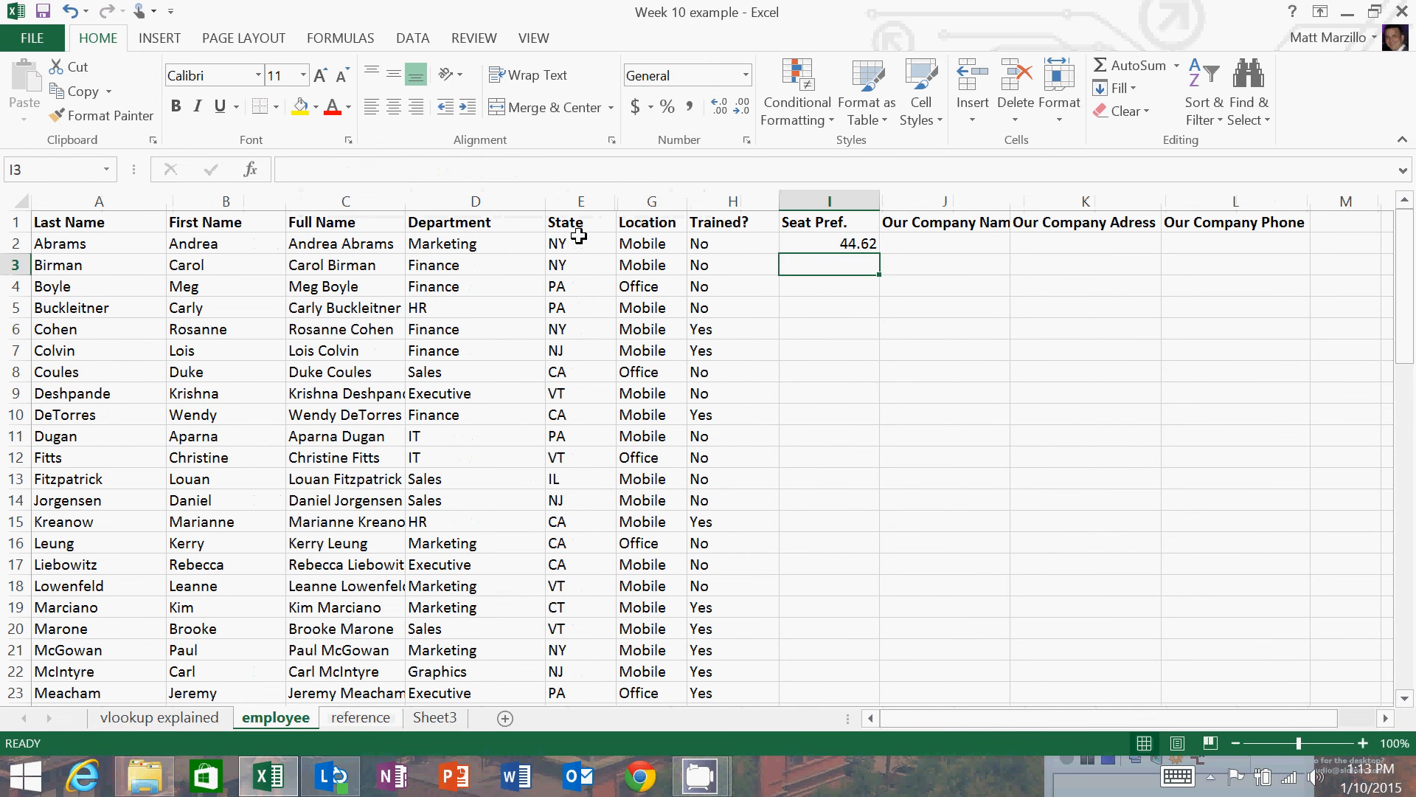
Change the column index in I2's VLOOKUP formula to 2 and enter it.
{"action": "left_click", "coordinate": [874, 242]}
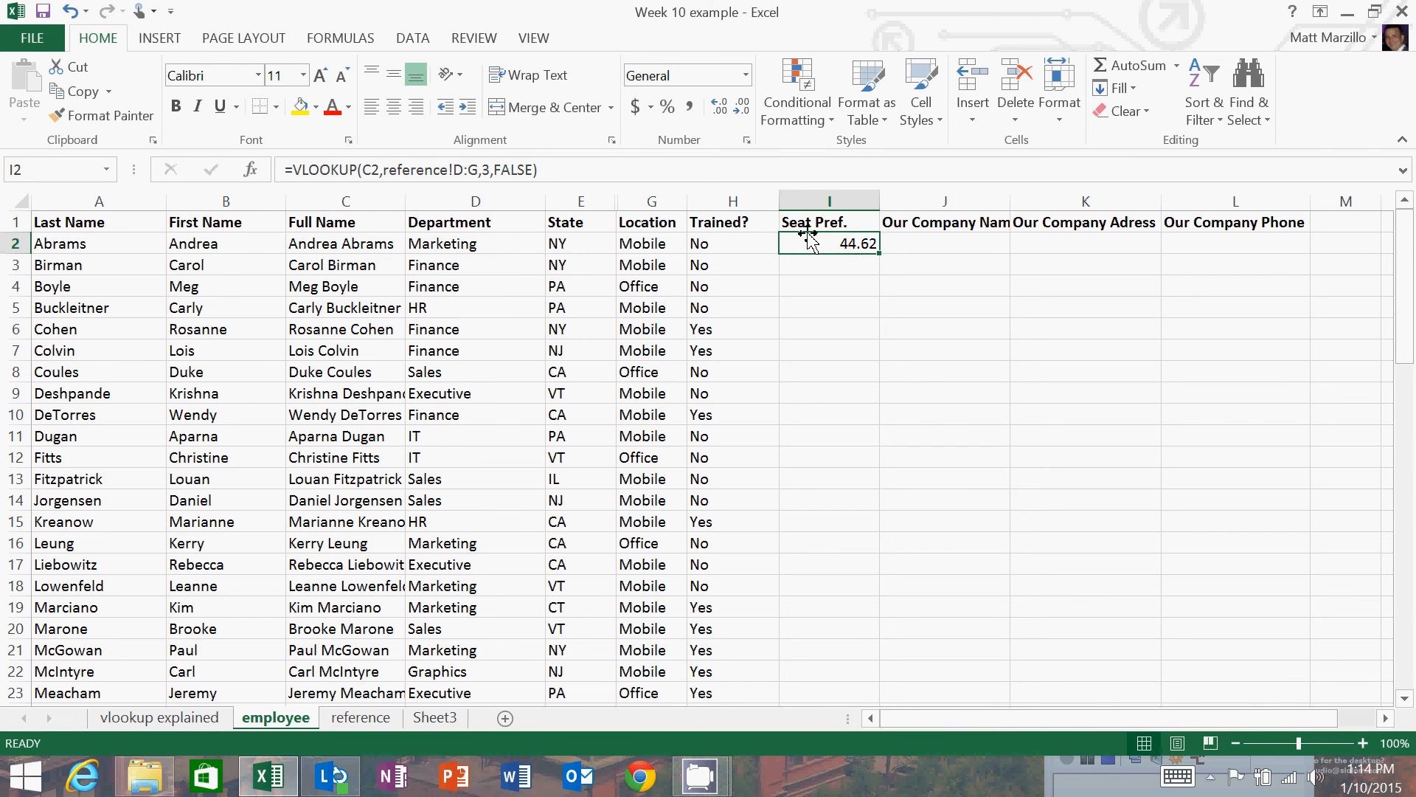
{"action": "left_click", "coordinate": [488, 171]}
{"action": "key", "text": "BackSpace"}
{"action": "type", "text": "2"}
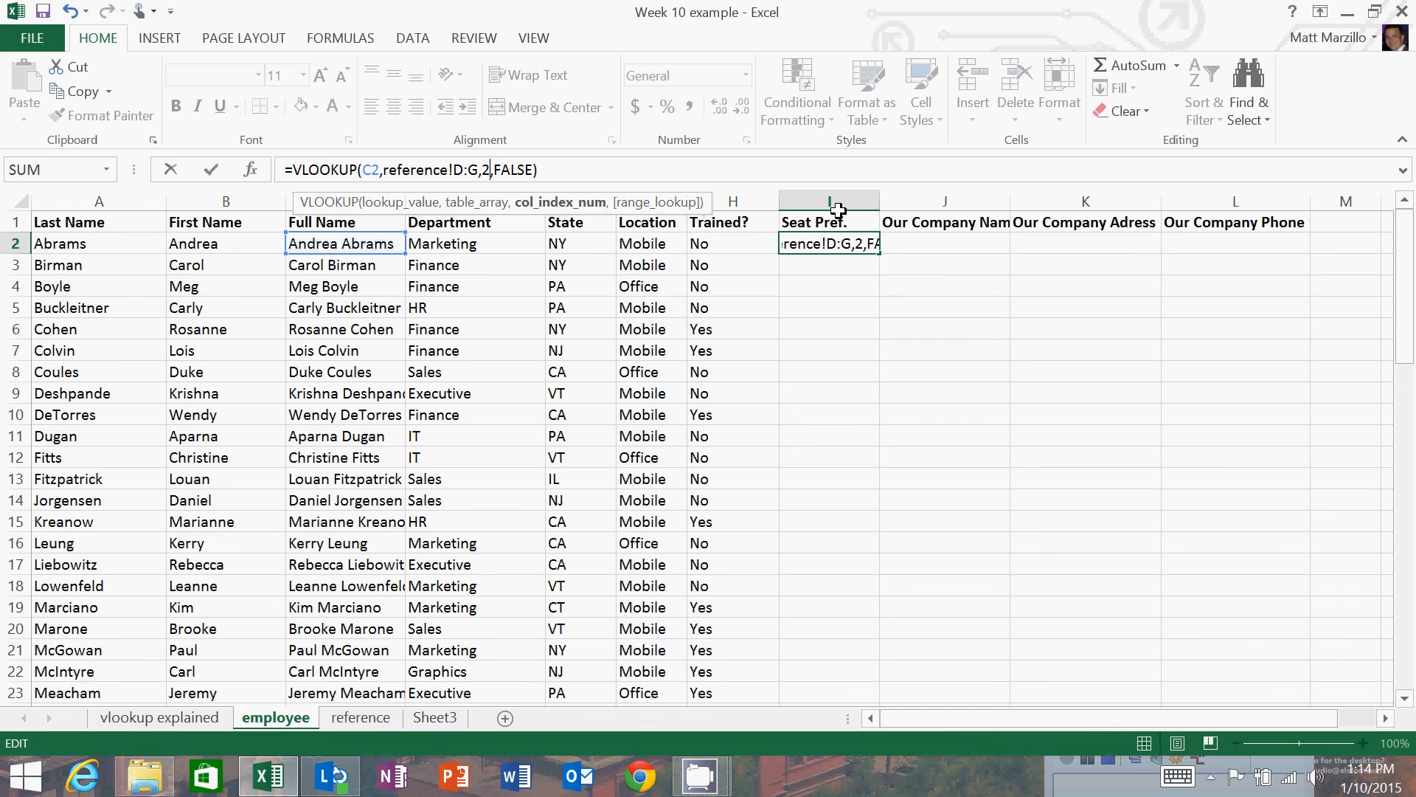
{"action": "key", "text": "Return"}
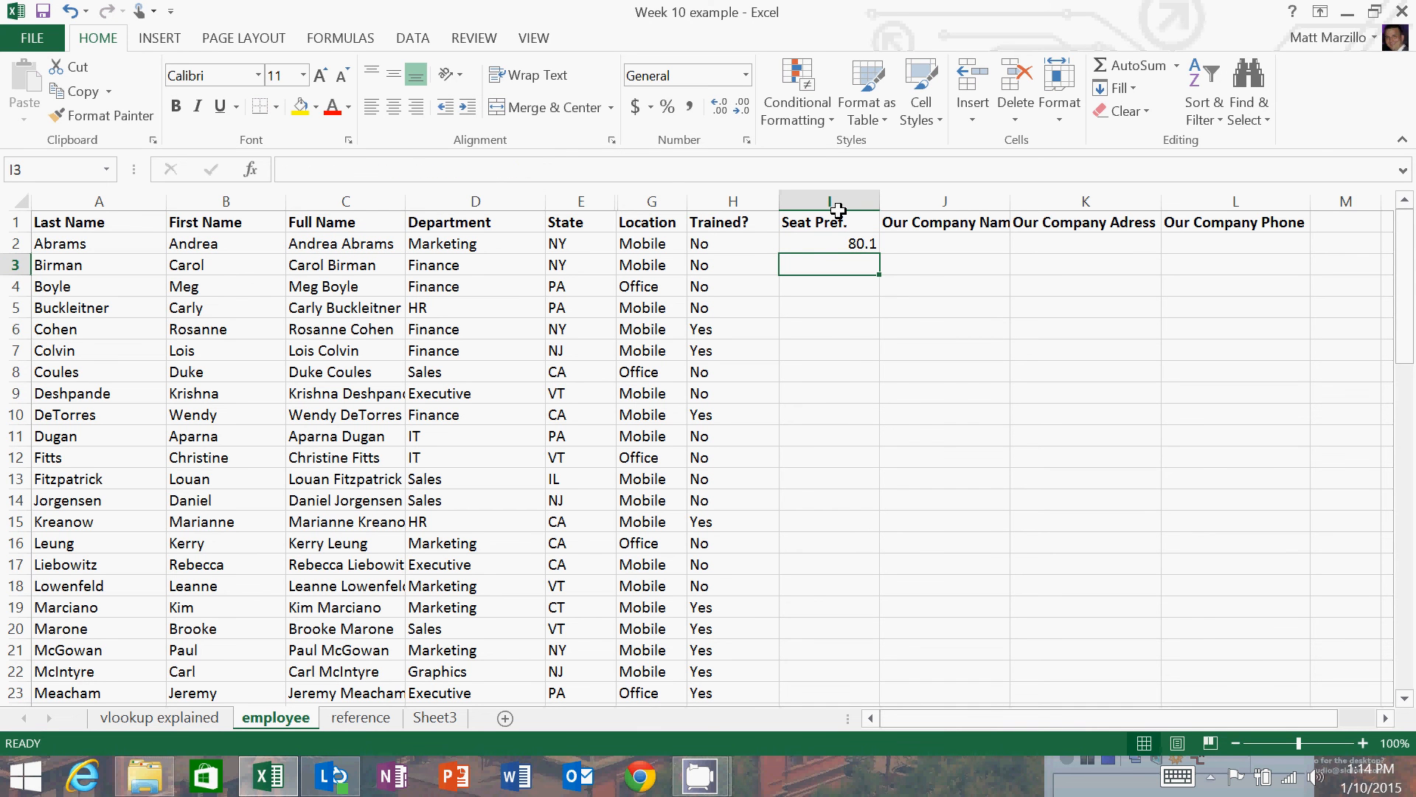
Set the column index in I2's VLOOKUP formula to 4 and enter it.
{"action": "key", "text": "Up"}
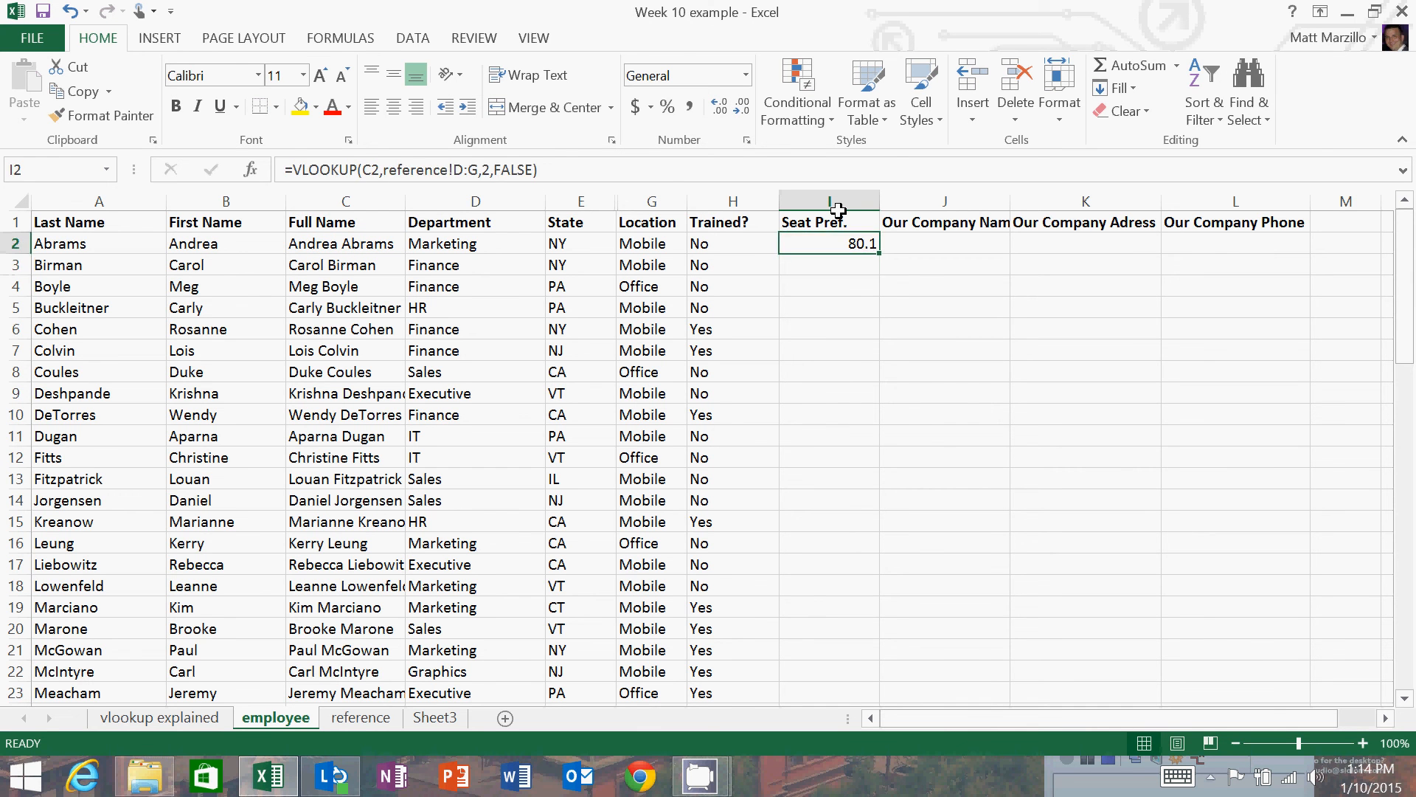
{"action": "left_click", "coordinate": [500, 170]}
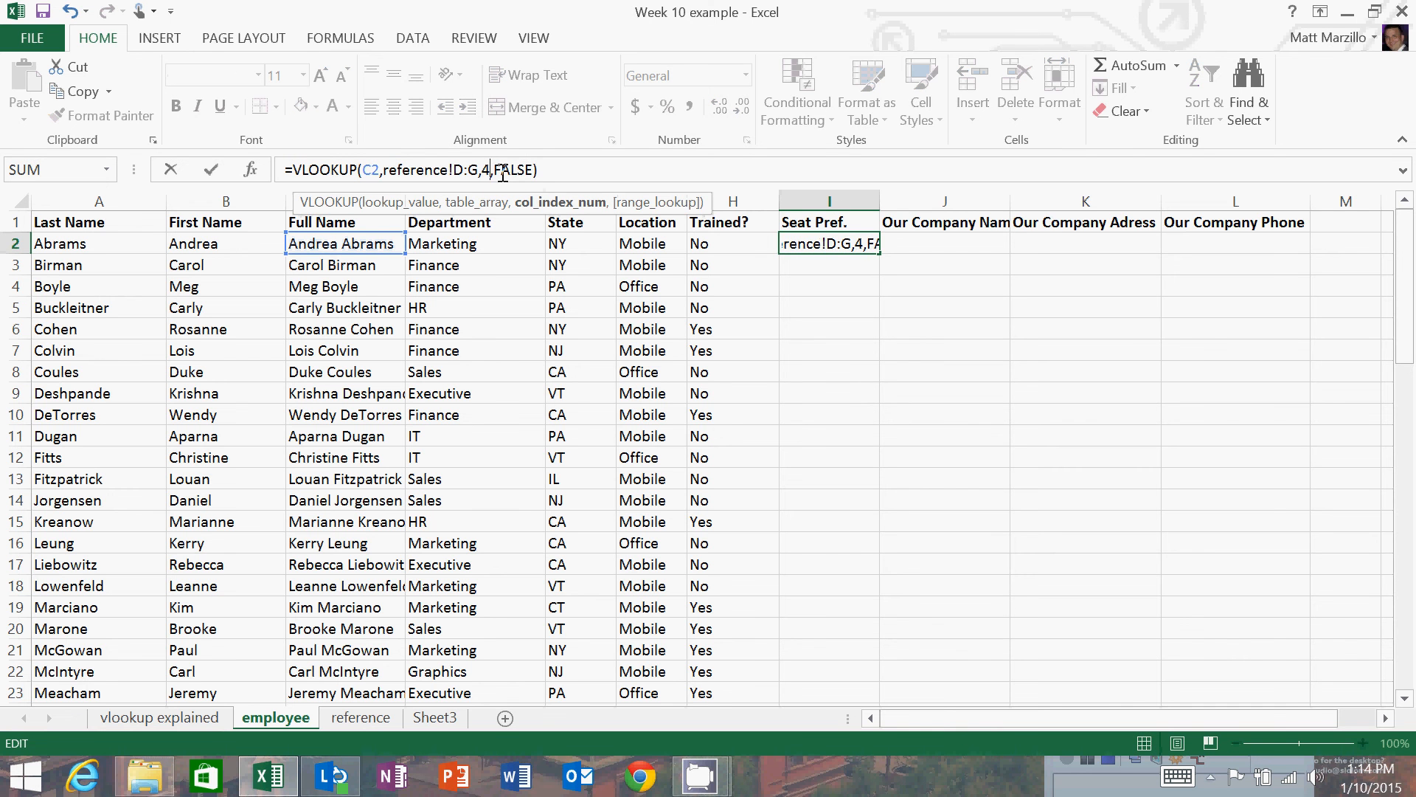
{"action": "key", "text": "Return"}
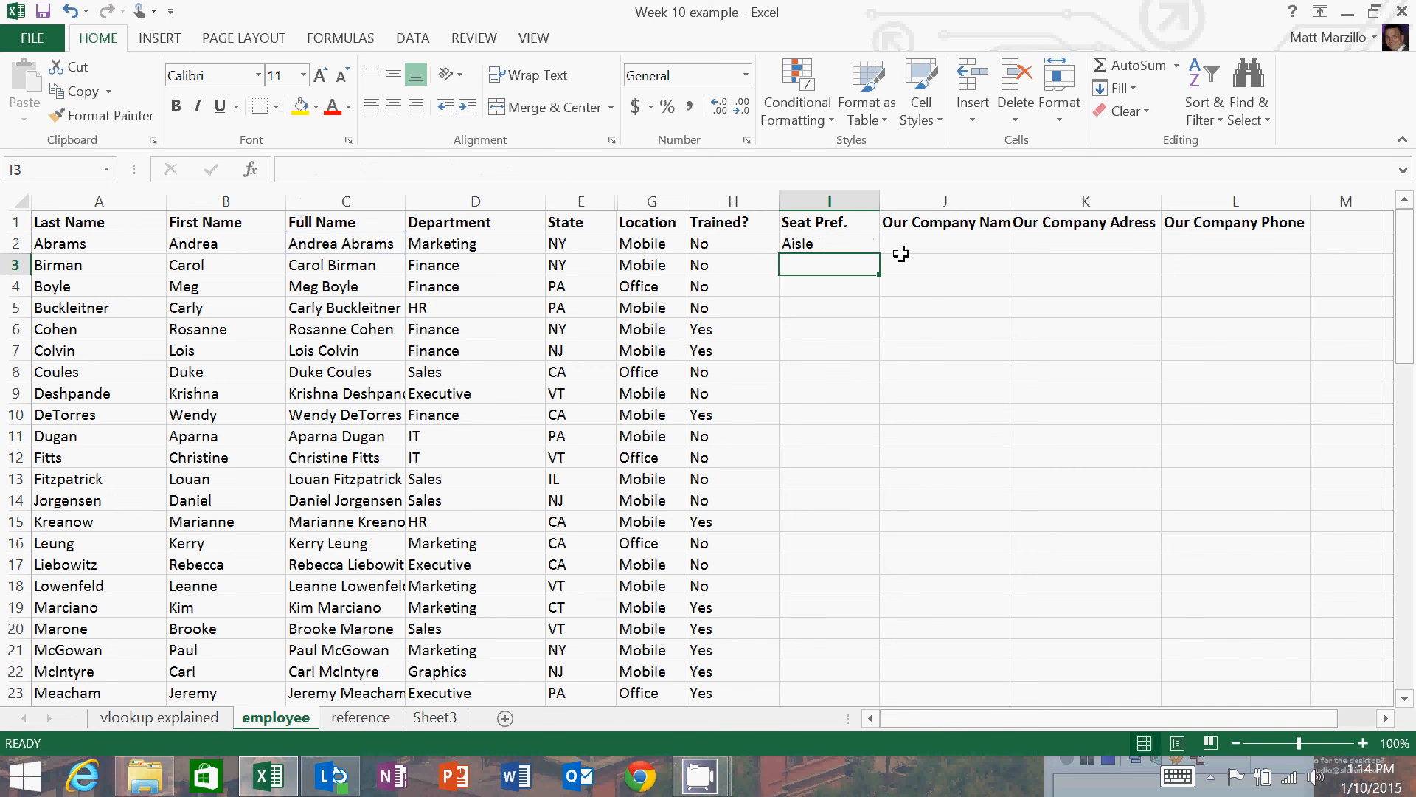
Fill the Seat Pref. formula from I2 down through I18 and check the copied formulas in several cells.
{"action": "left_click", "coordinate": [869, 246]}
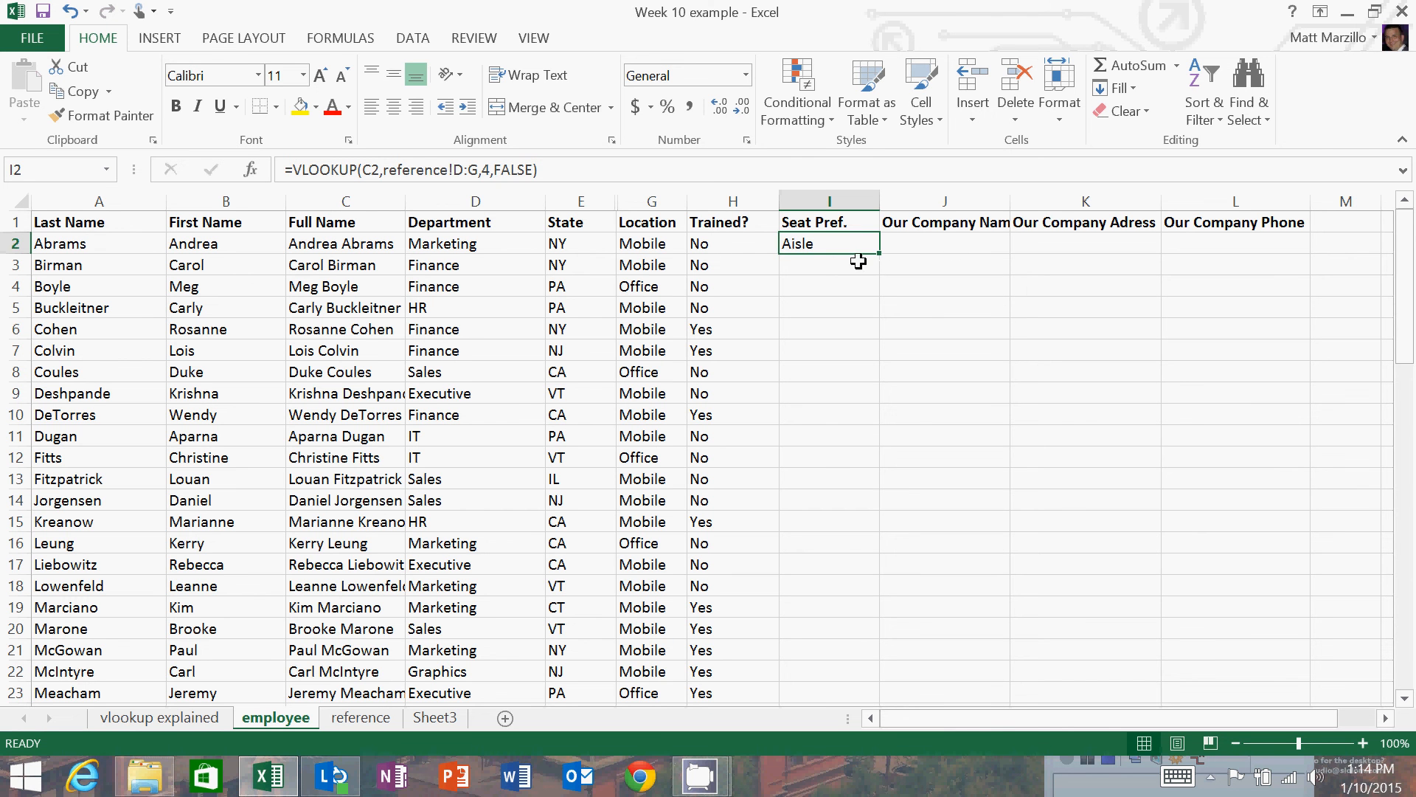
{"action": "left_click_drag", "start_coordinate": [879, 258], "coordinate": [832, 574]}
{"action": "left_click", "coordinate": [853, 286]}
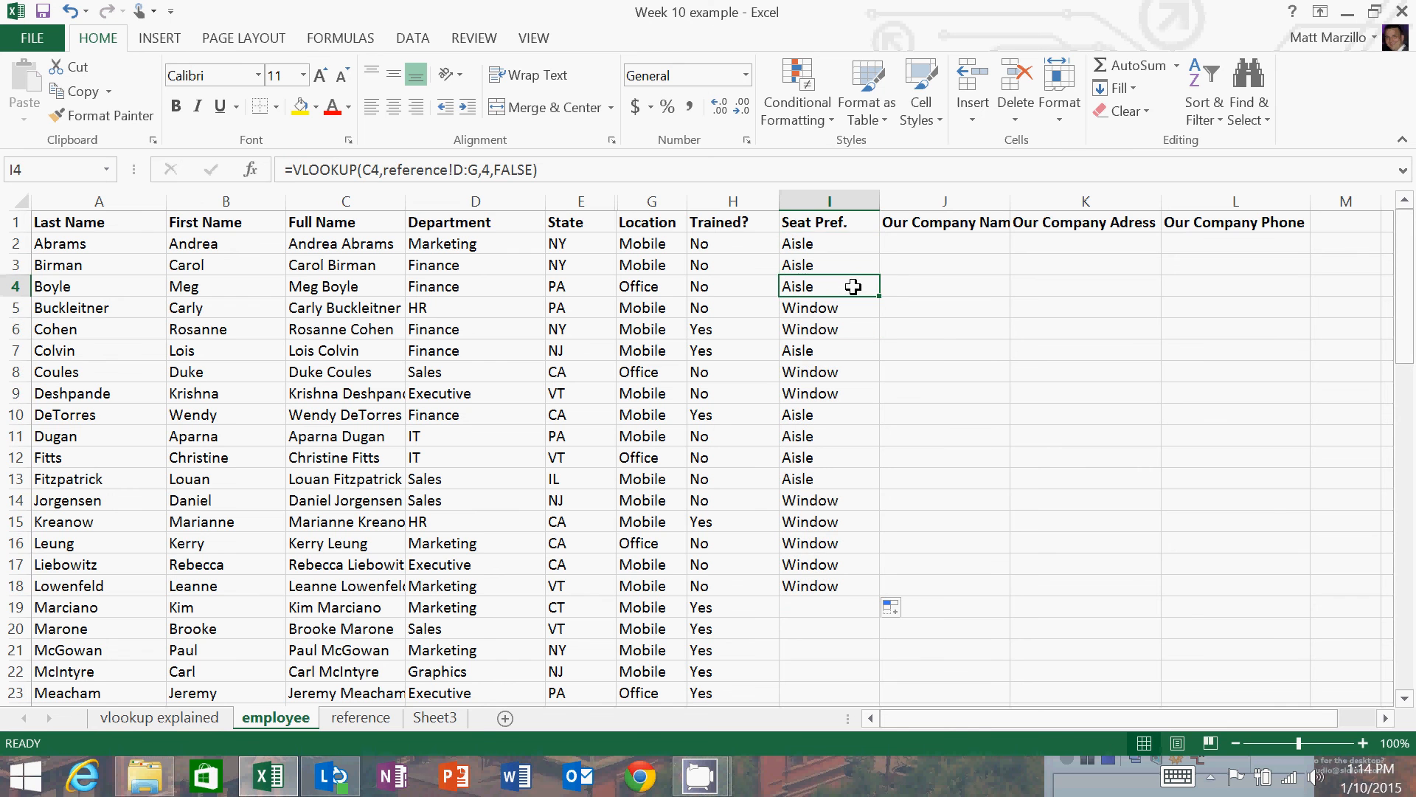
{"action": "left_click", "coordinate": [848, 265]}
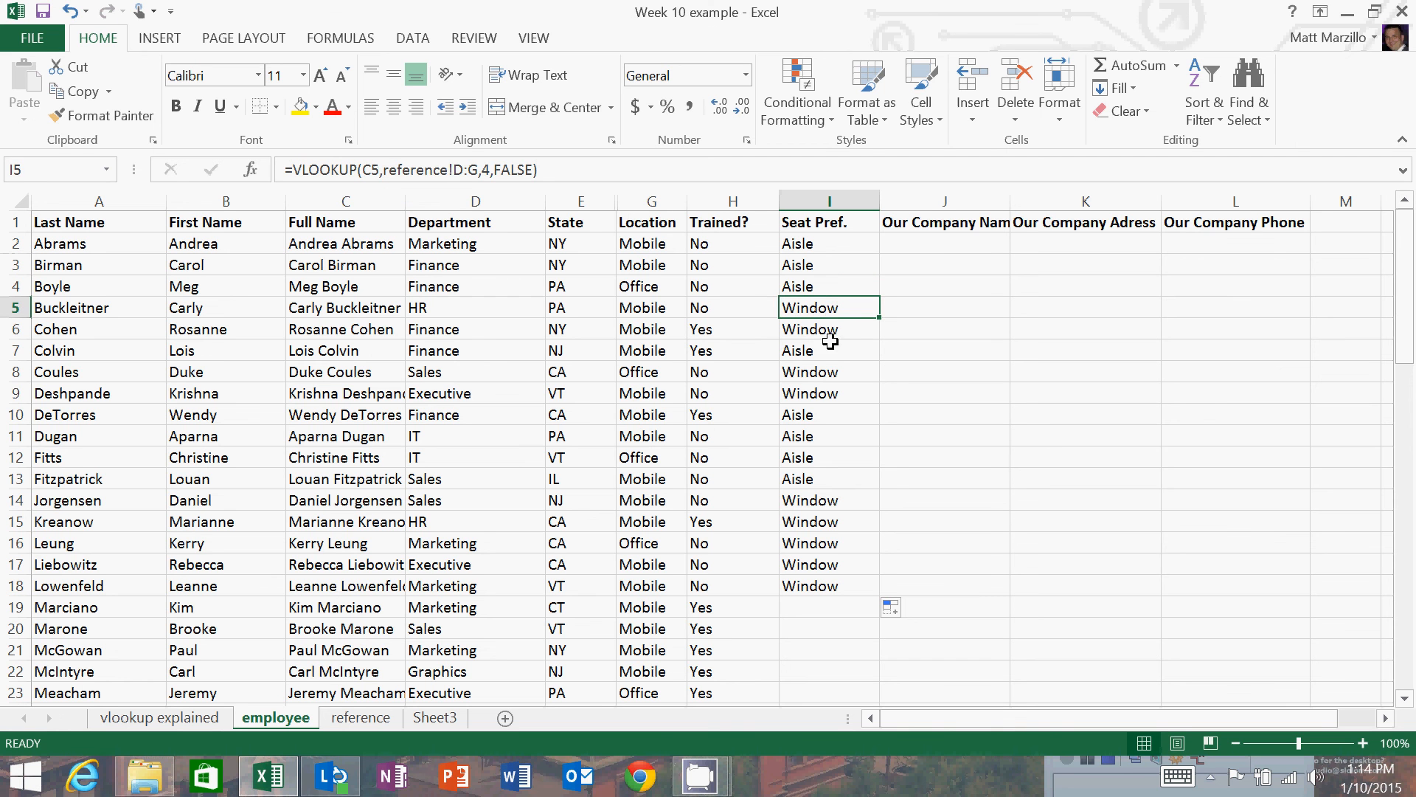
{"action": "left_click", "coordinate": [832, 500]}
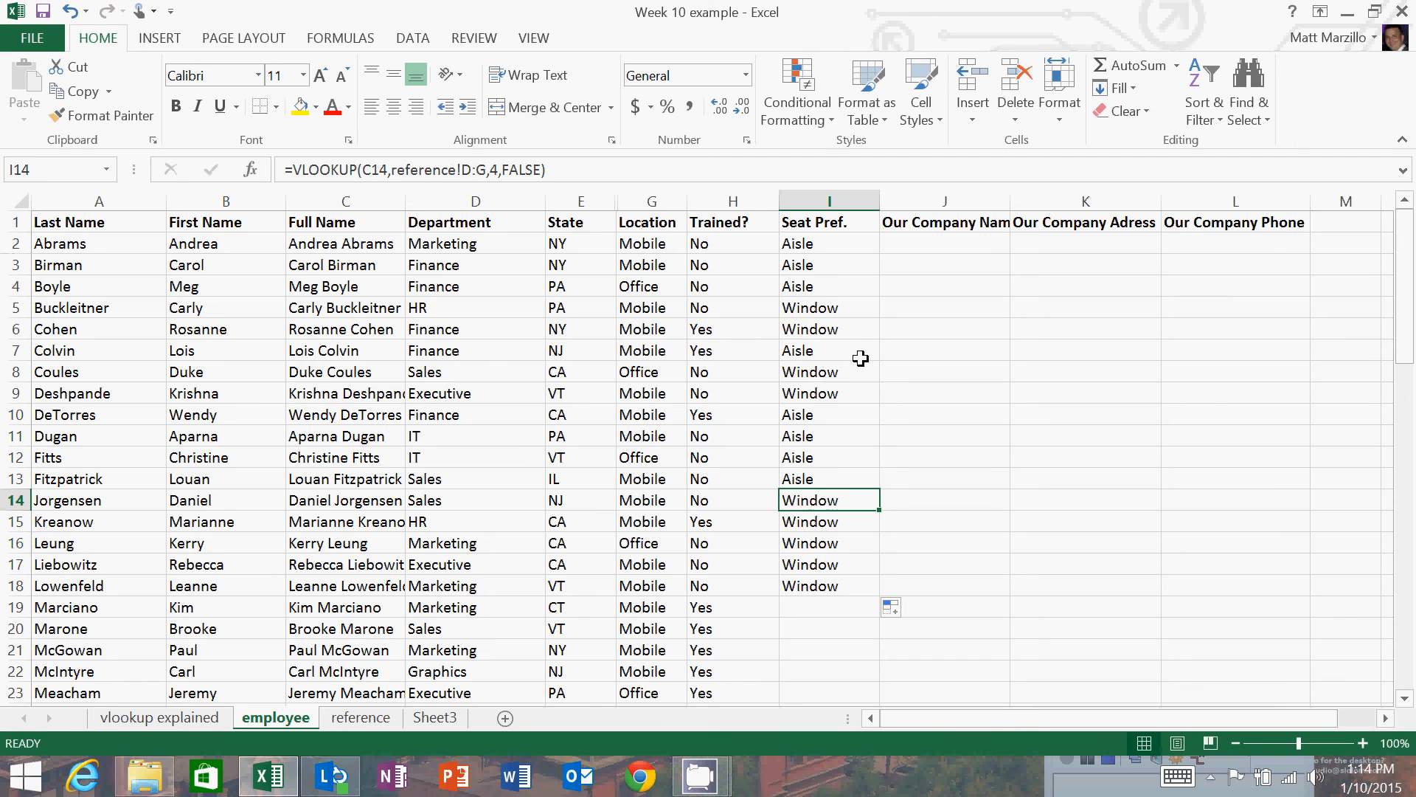
Repeat the fill from I2 through I18 and review the formulas in the Seat Pref. cells.
{"action": "left_click", "coordinate": [850, 245]}
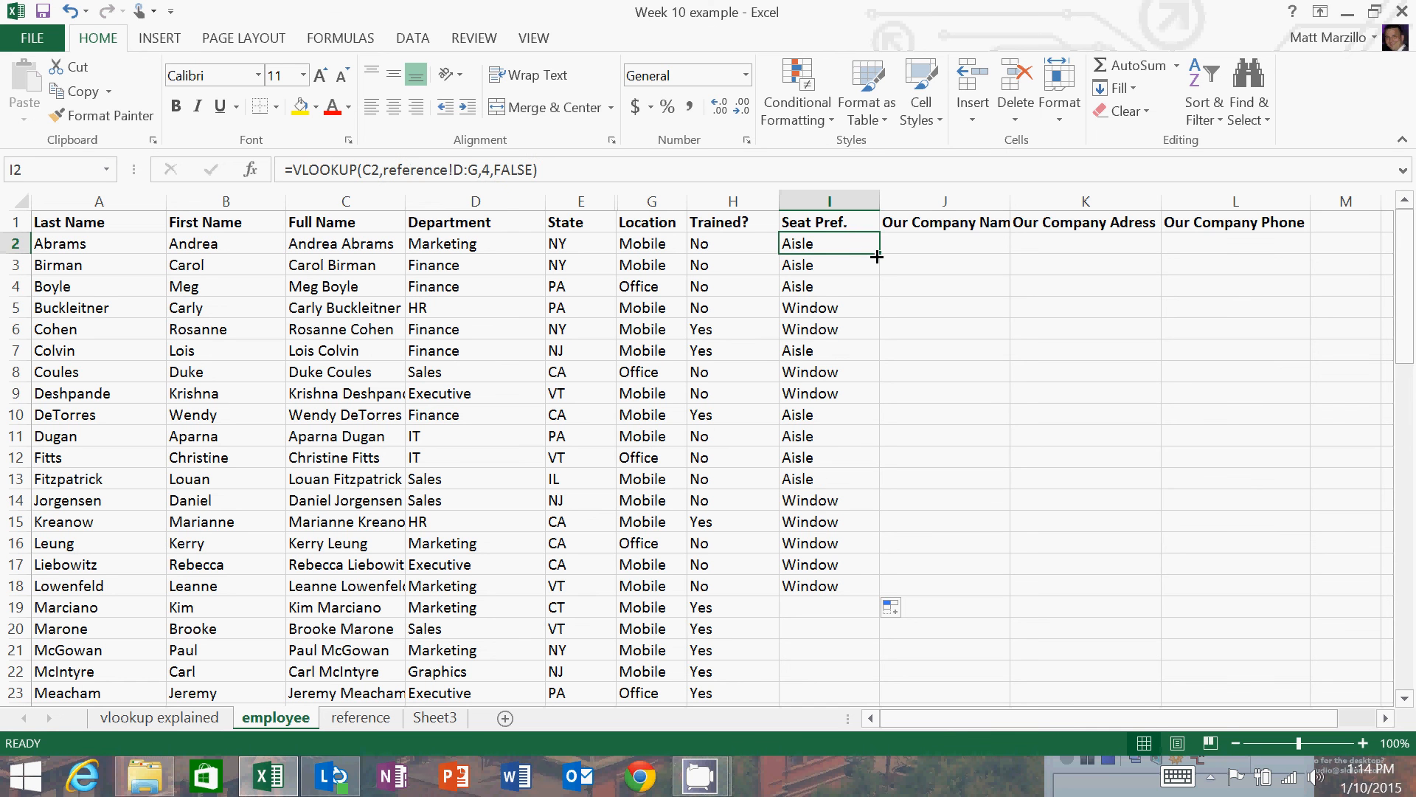
{"action": "left_click_drag", "start_coordinate": [876, 255], "coordinate": [845, 581]}
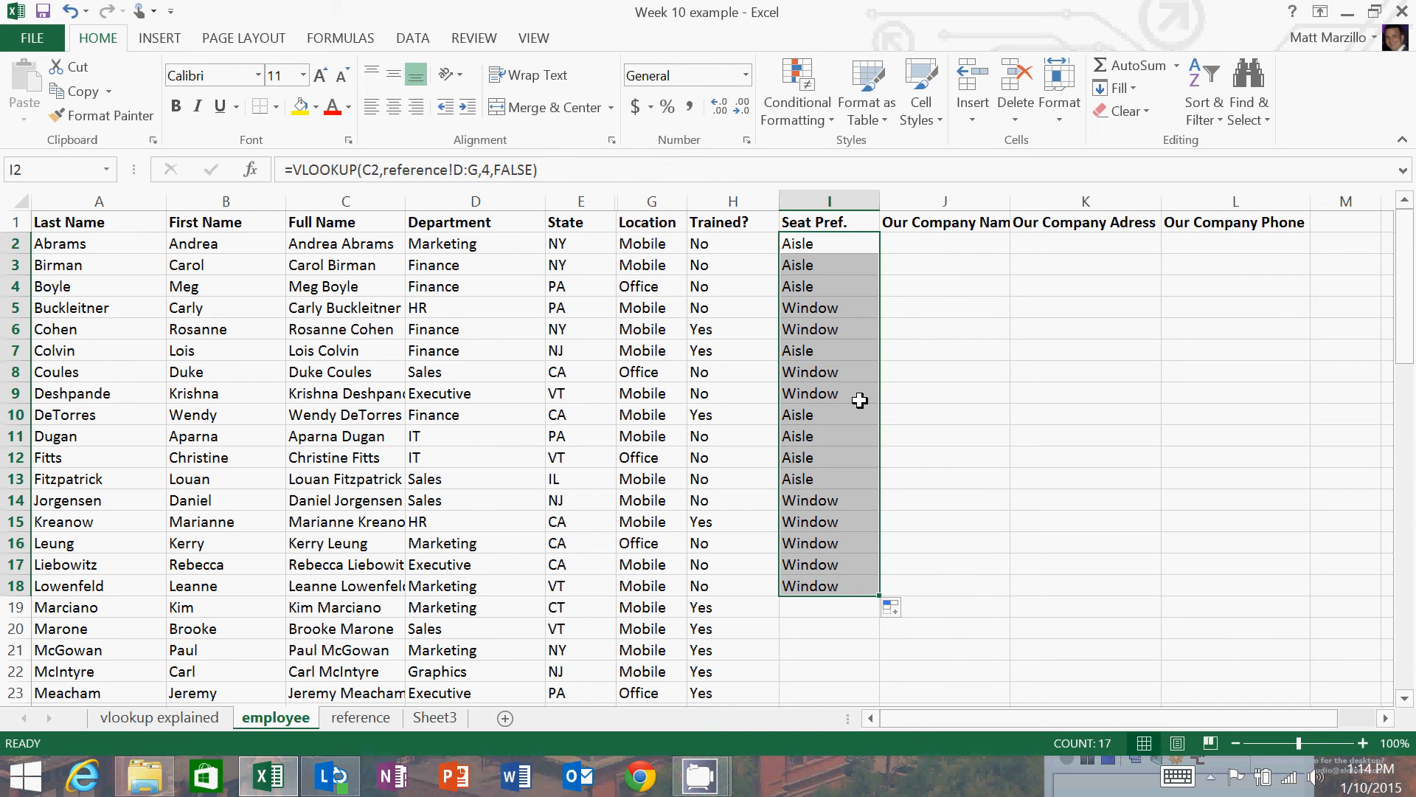
{"action": "left_click_drag", "start_coordinate": [816, 410], "coordinate": [824, 395]}
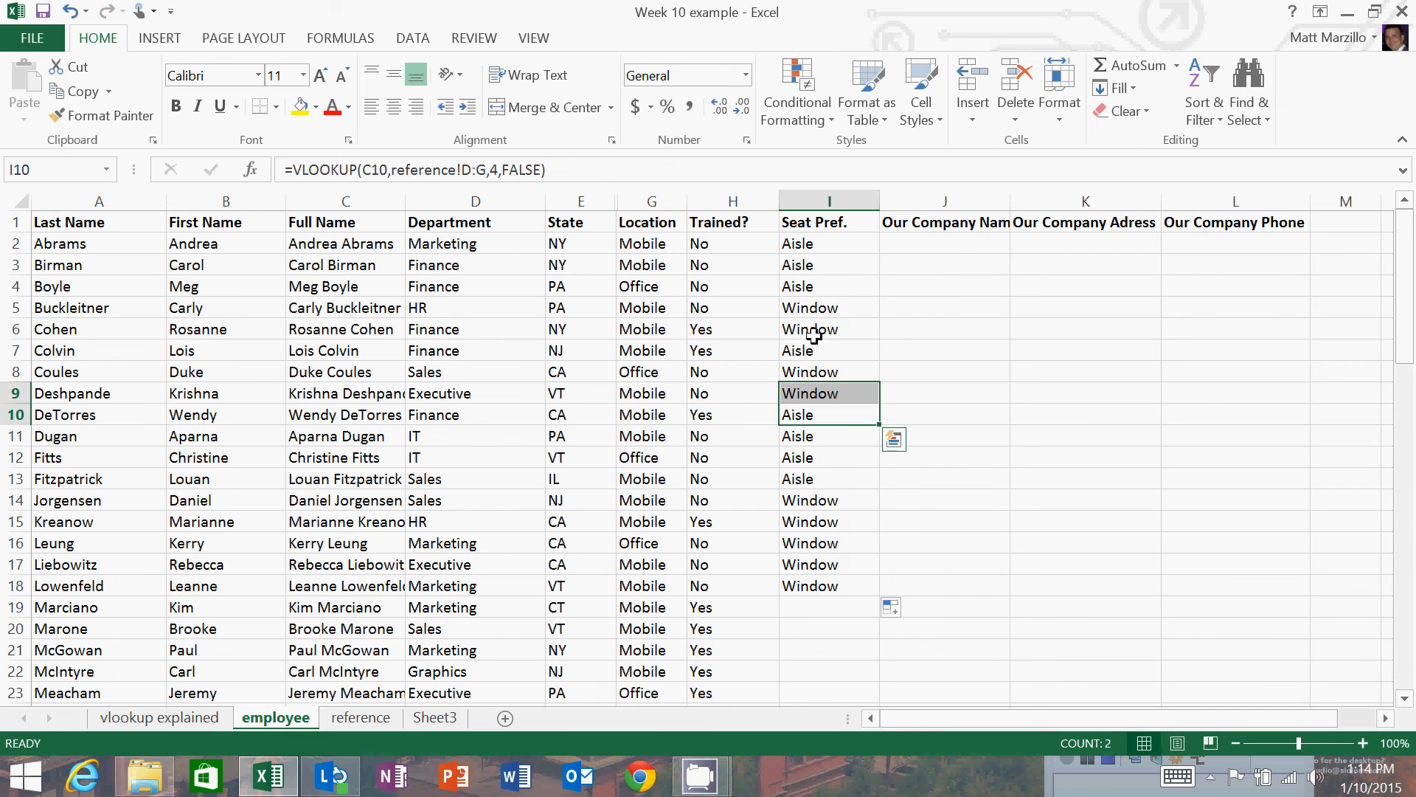
{"action": "left_click", "coordinate": [813, 329]}
{"action": "left_click_drag", "start_coordinate": [817, 229], "coordinate": [819, 243]}
{"action": "left_click", "coordinate": [818, 243]}
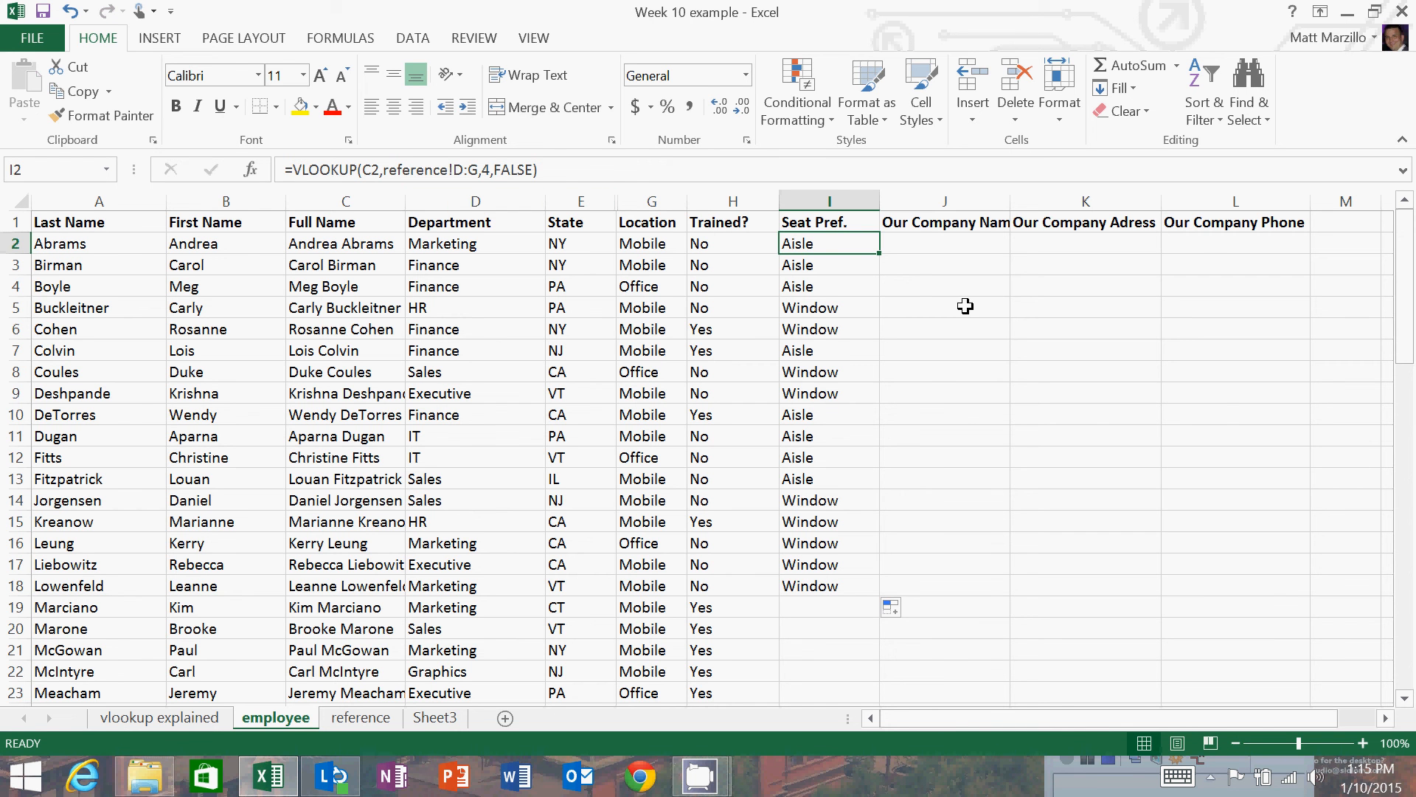
Copy the entire Seat Pref. column I and paste it over itself as values only.
{"action": "left_click", "coordinate": [829, 199]}
{"action": "right_click", "coordinate": [829, 198]}
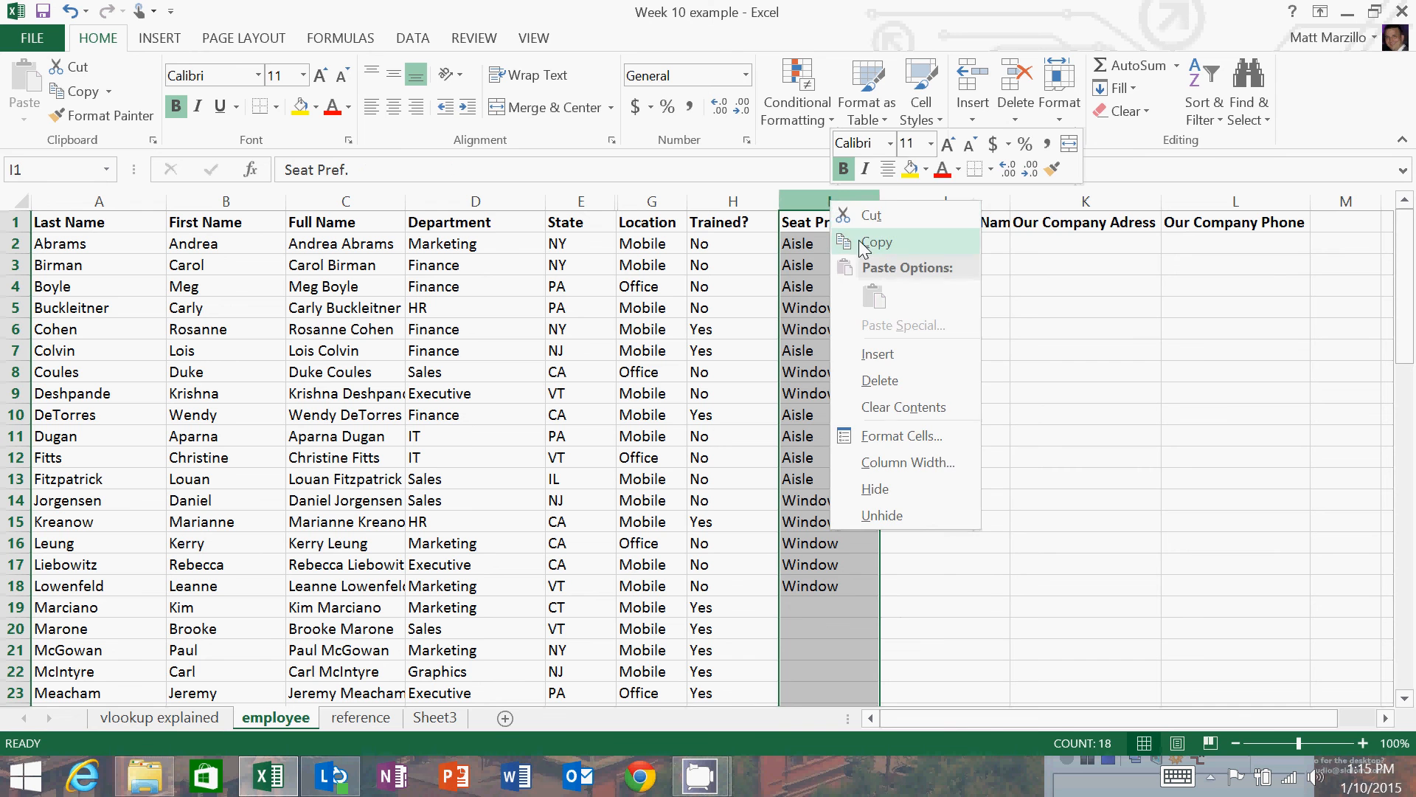
{"action": "left_click", "coordinate": [863, 241]}
{"action": "right_click", "coordinate": [845, 199]}
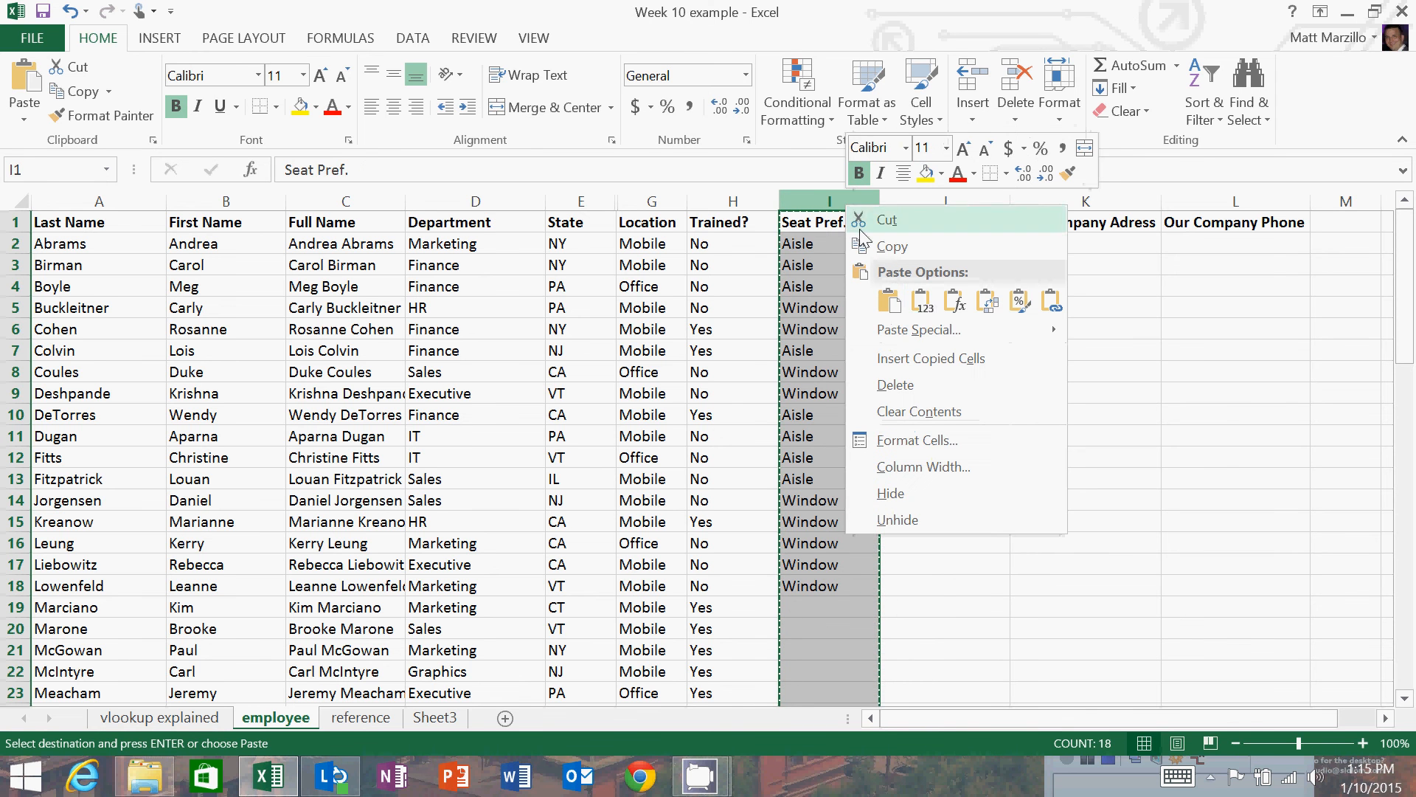
{"action": "left_click", "coordinate": [922, 302]}
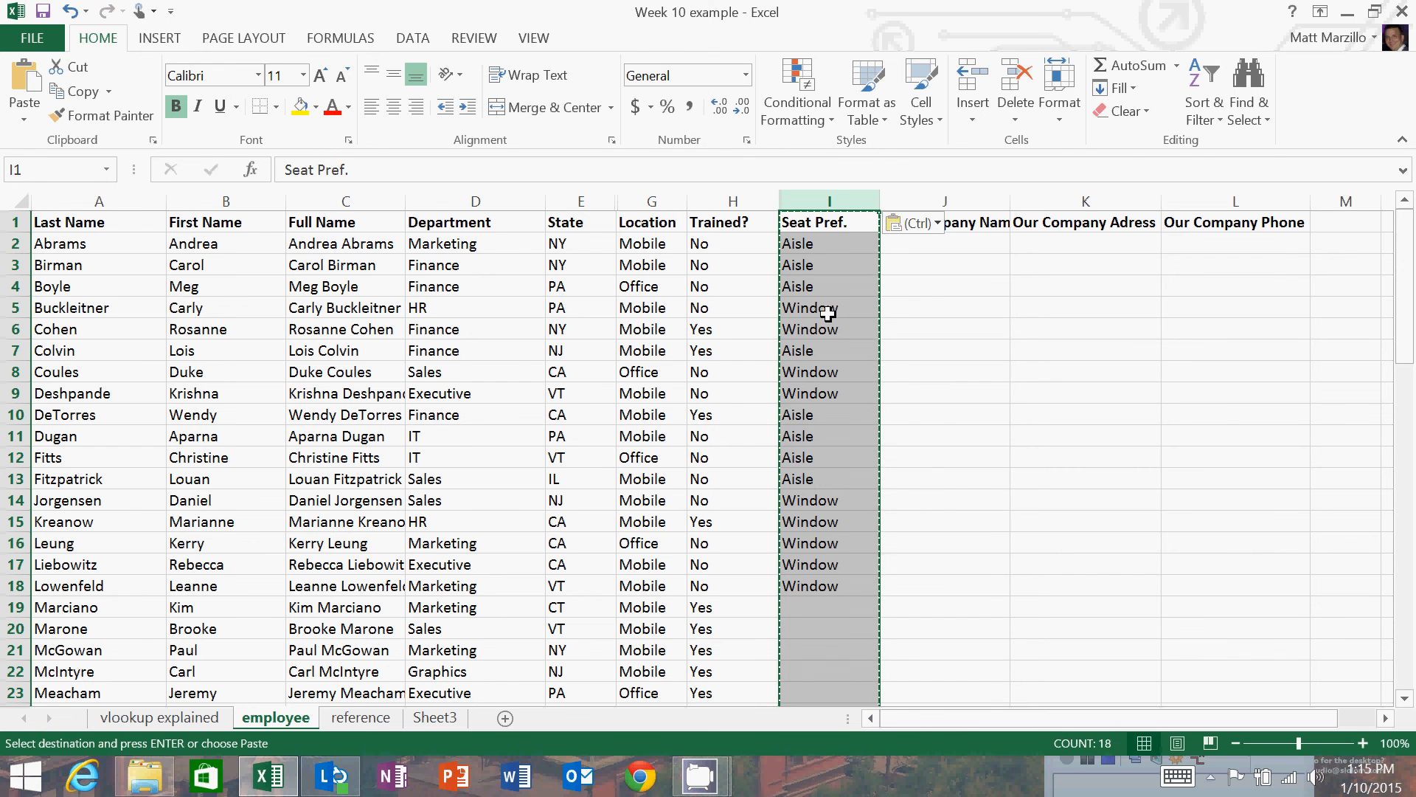
Repeat the copy and values-only paste in place on the Seat Pref. column.
{"action": "right_click", "coordinate": [817, 214]}
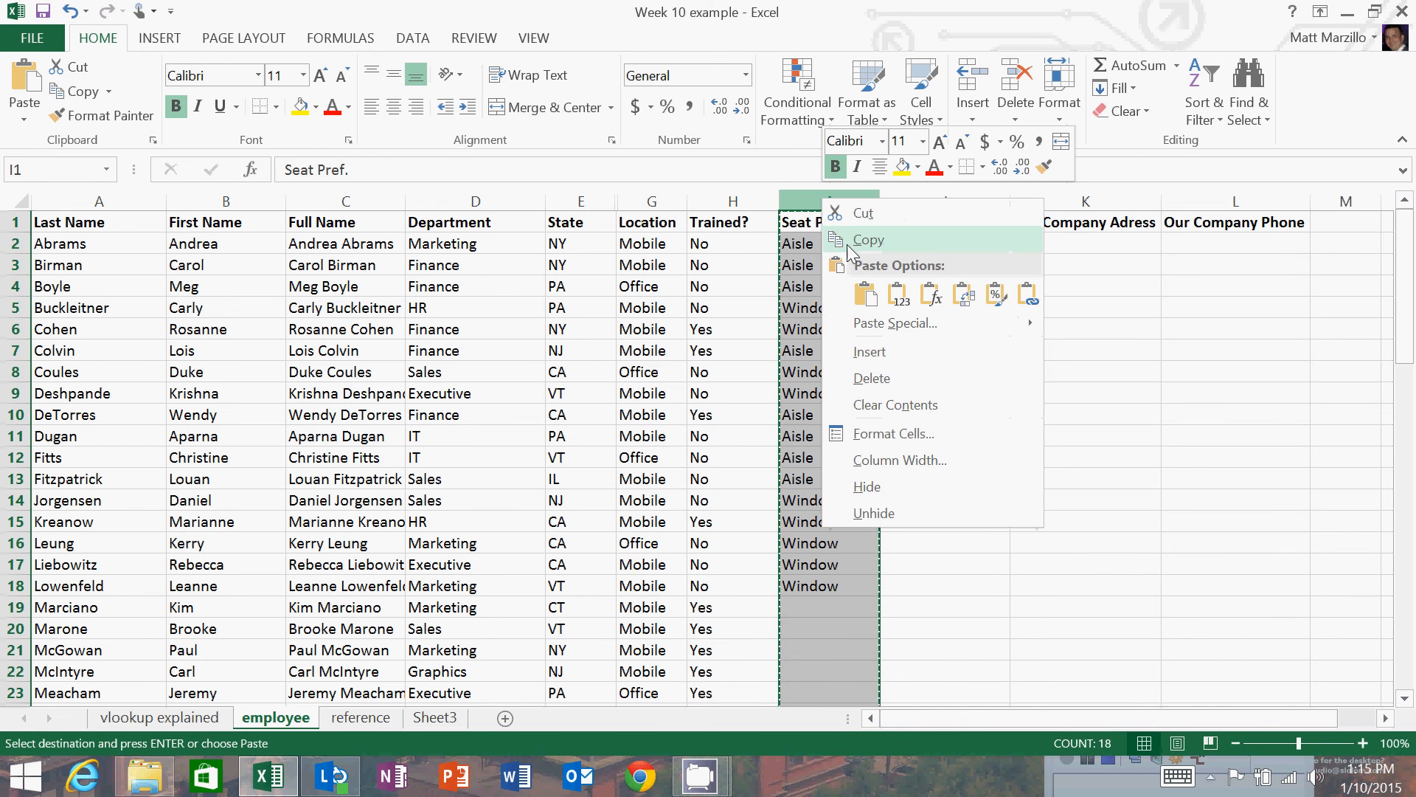
{"action": "left_click", "coordinate": [855, 248]}
{"action": "right_click", "coordinate": [839, 201]}
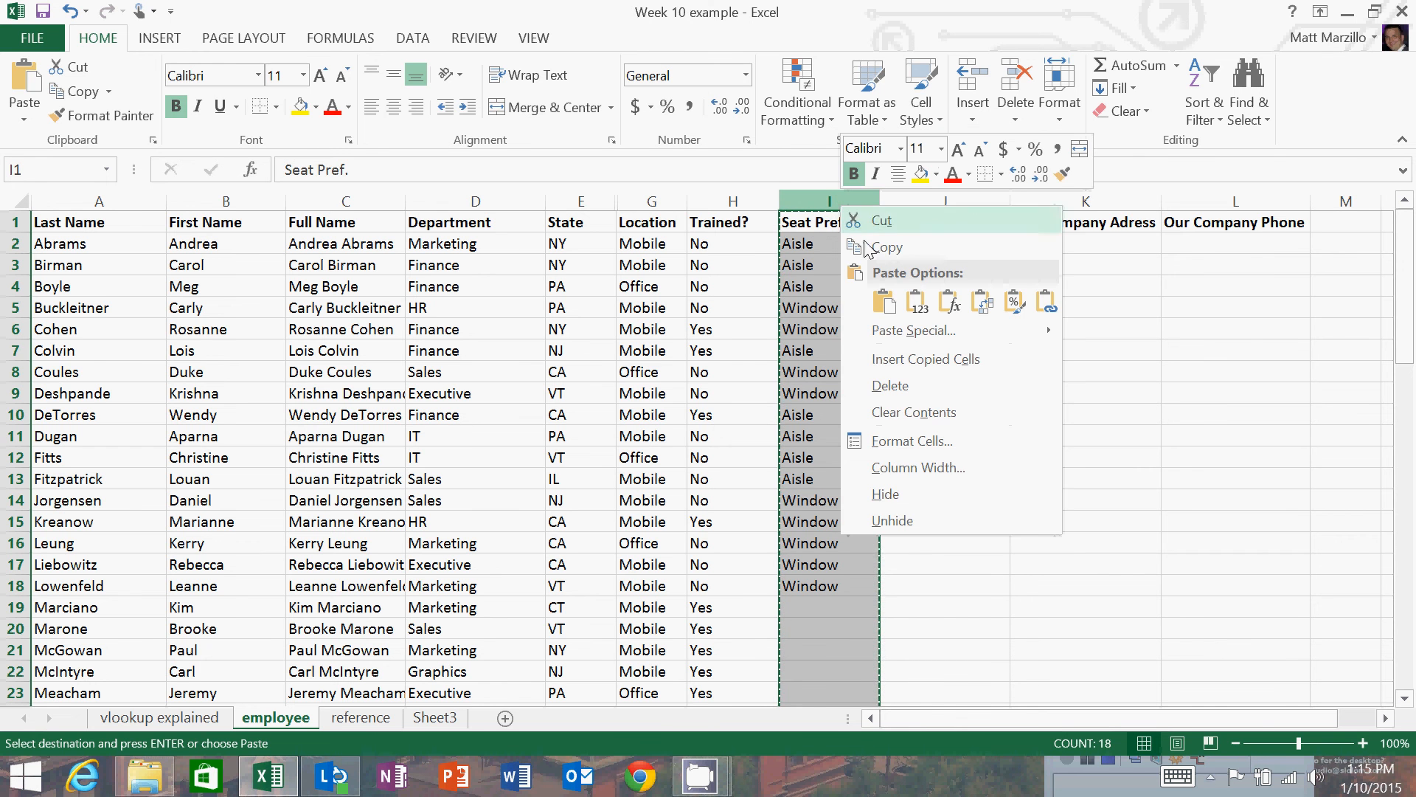
{"action": "left_click", "coordinate": [919, 300]}
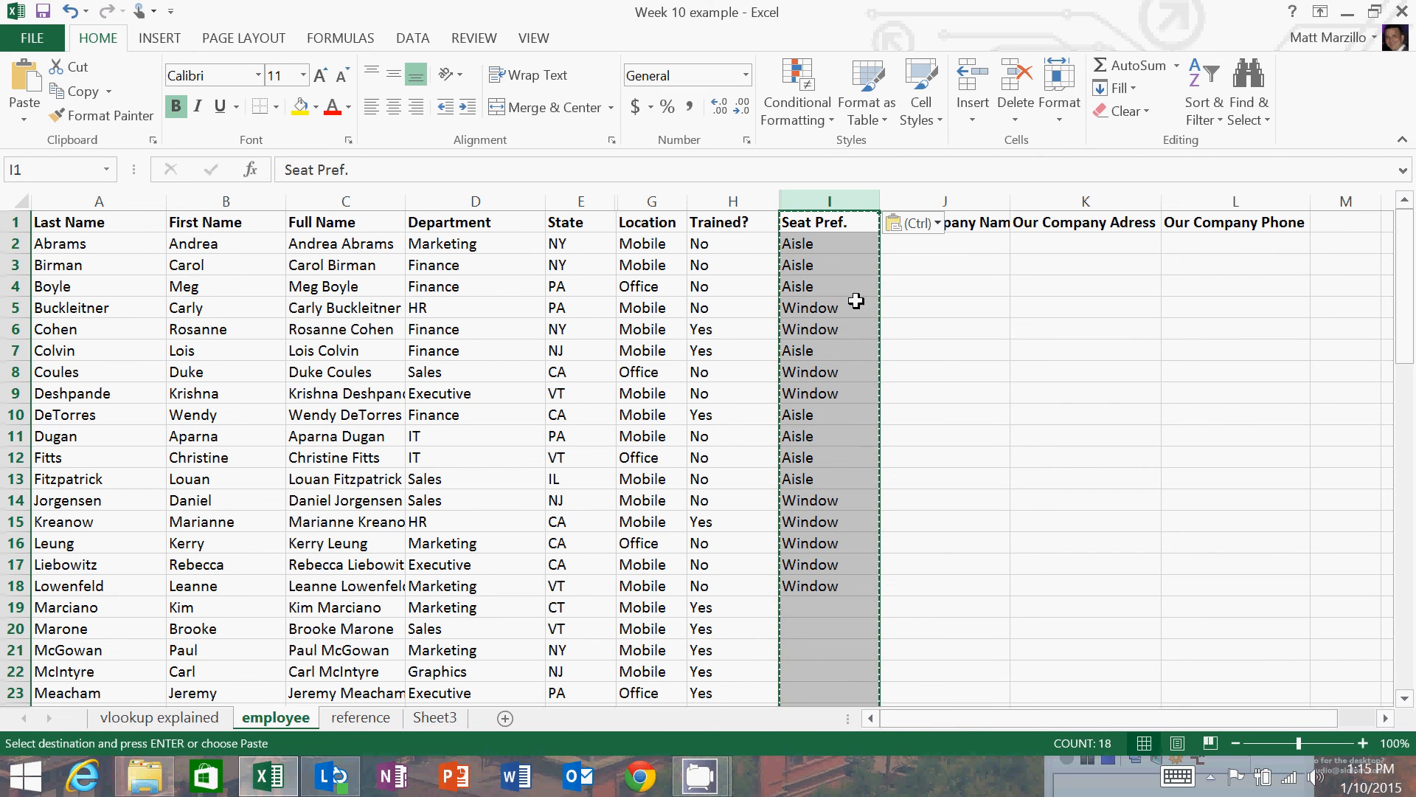
{"action": "left_click", "coordinate": [1346, 12]}
{"action": "left_click_drag", "start_coordinate": [1145, 679], "coordinate": [1050, 340]}
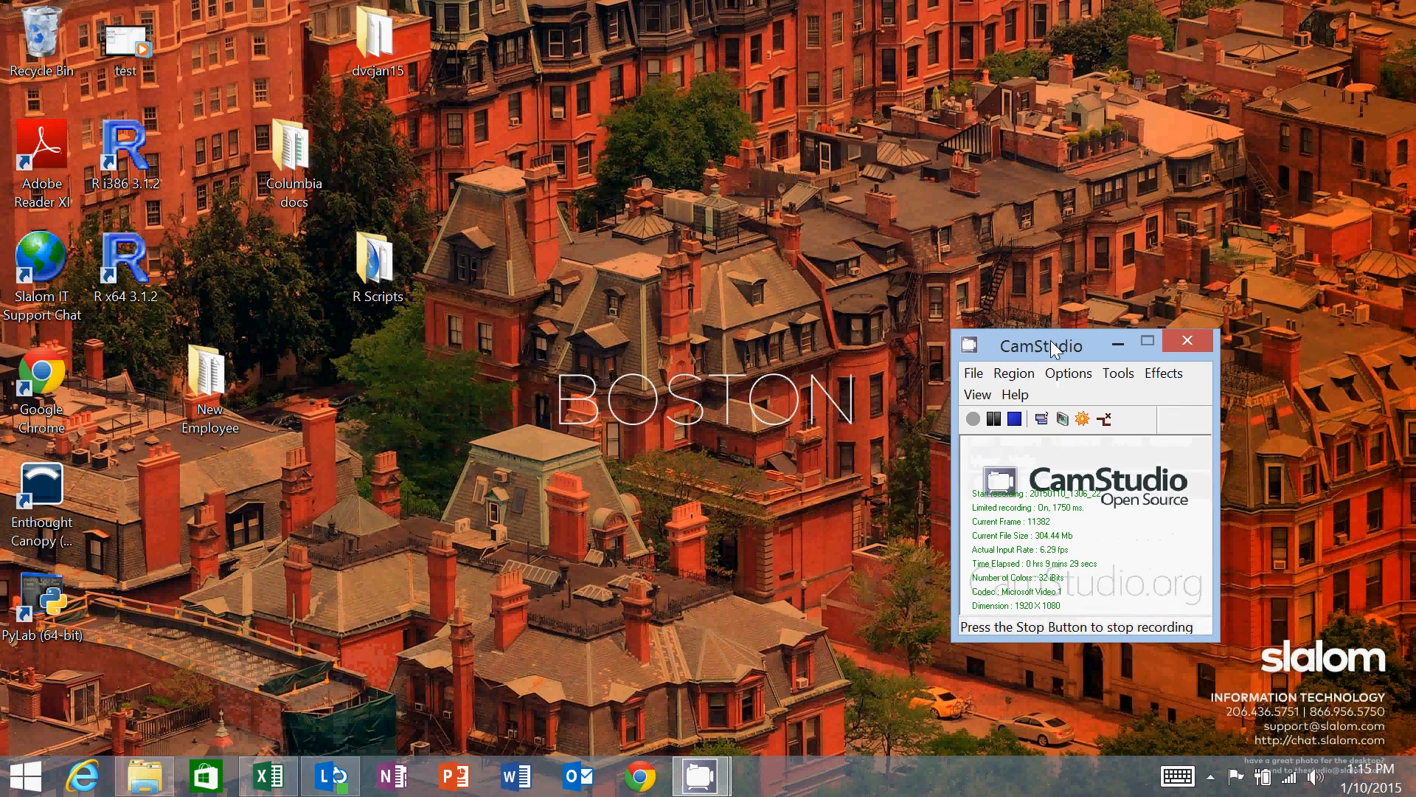